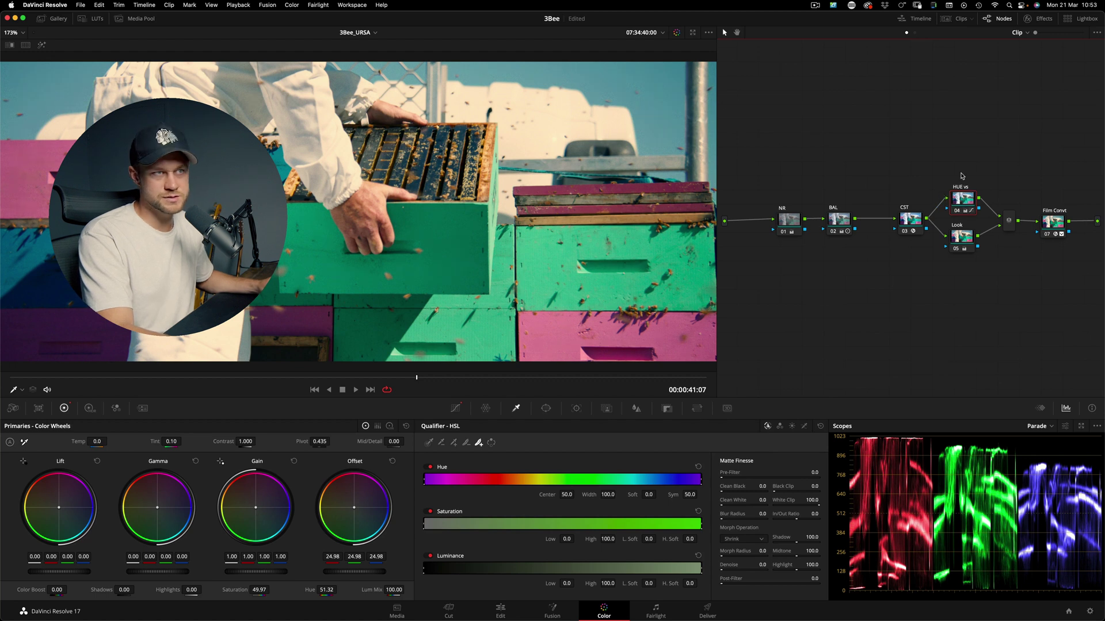
Switch the HUE vs and Look nodes off and on together to compare the graded and ungraded image
{"action": "left_click_drag", "start_coordinate": [963, 218], "coordinate": [969, 277]}
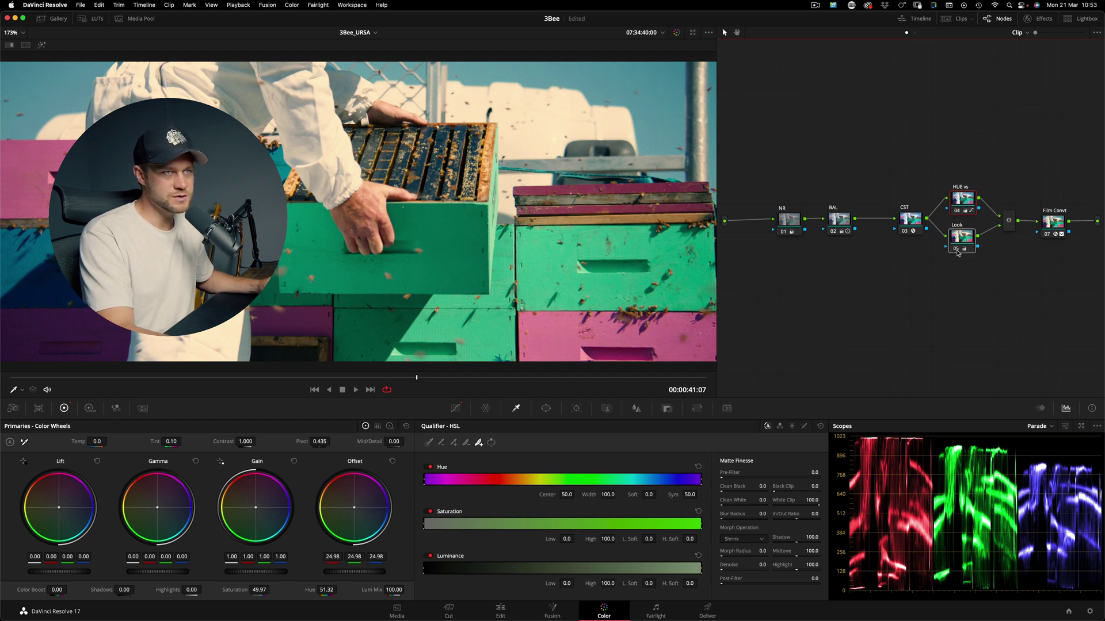
{"action": "key", "text": "super+d"}
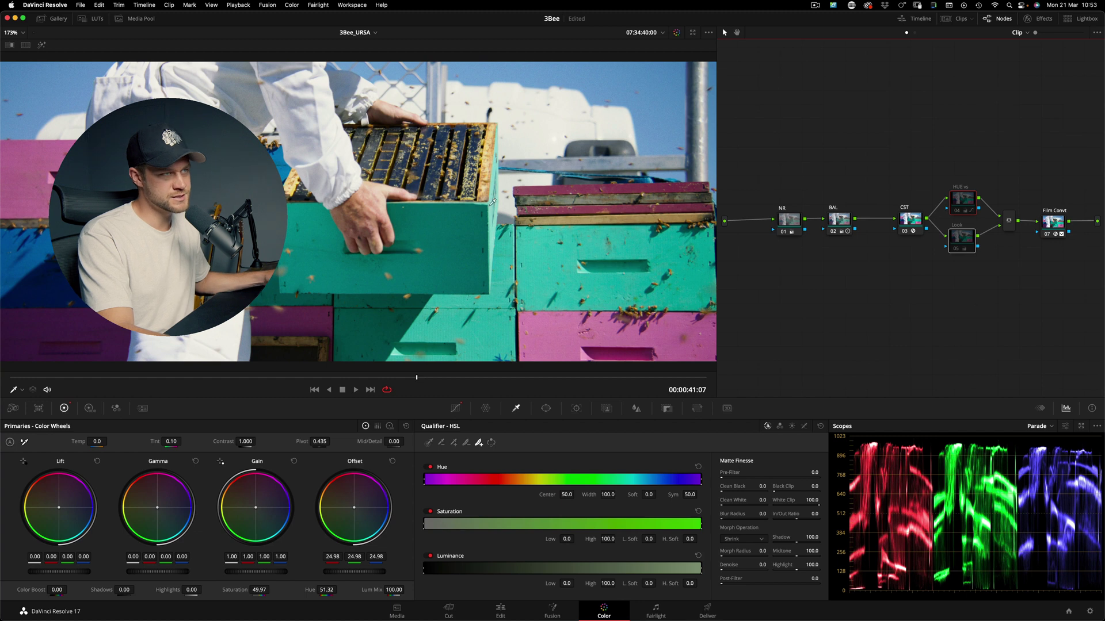
{"action": "key", "text": "ctrl+d"}
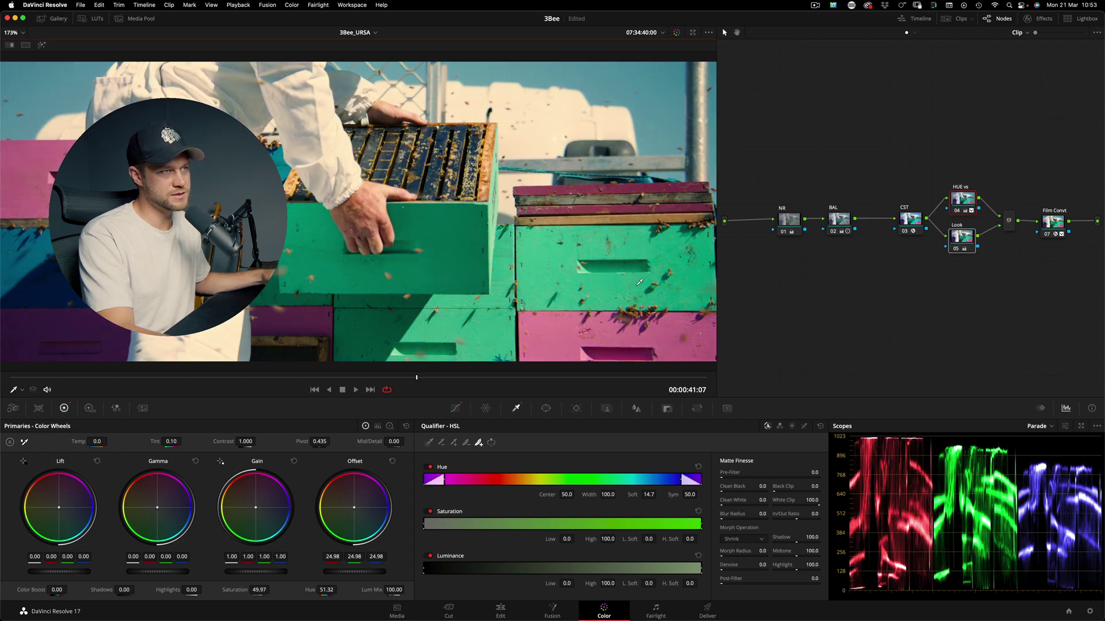
Bypass the Film Convert, HUE vs, Look, BAL and CST nodes to expose the ungraded log footage
{"action": "left_click", "coordinate": [1055, 228]}
{"action": "key", "text": "ctrl+d"}
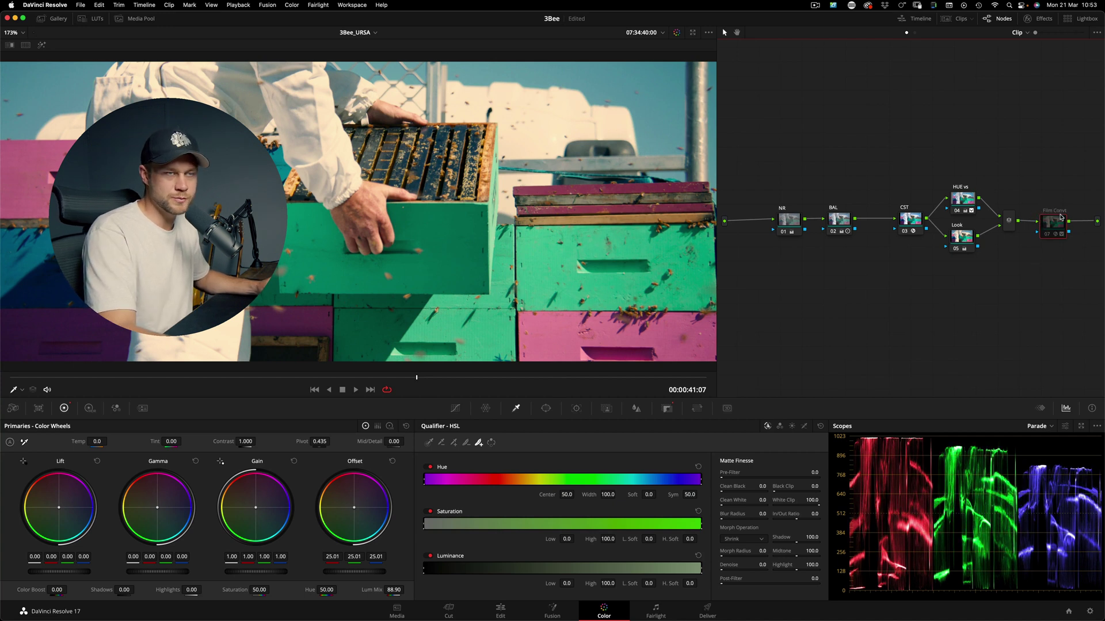
{"action": "left_click_drag", "start_coordinate": [913, 224], "coordinate": [895, 225]}
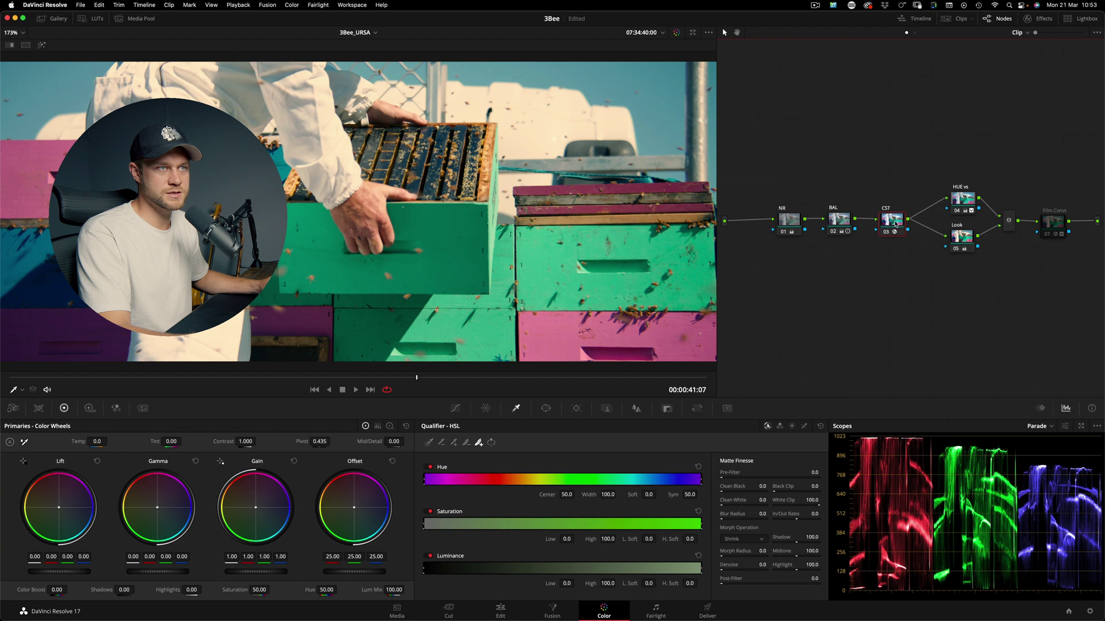
{"action": "left_click_drag", "start_coordinate": [942, 151], "coordinate": [979, 272]}
{"action": "key", "text": "super+d"}
{"action": "left_click", "coordinate": [890, 271]}
{"action": "left_click", "coordinate": [842, 223]}
{"action": "key", "text": "super+d"}
{"action": "left_click", "coordinate": [891, 225]}
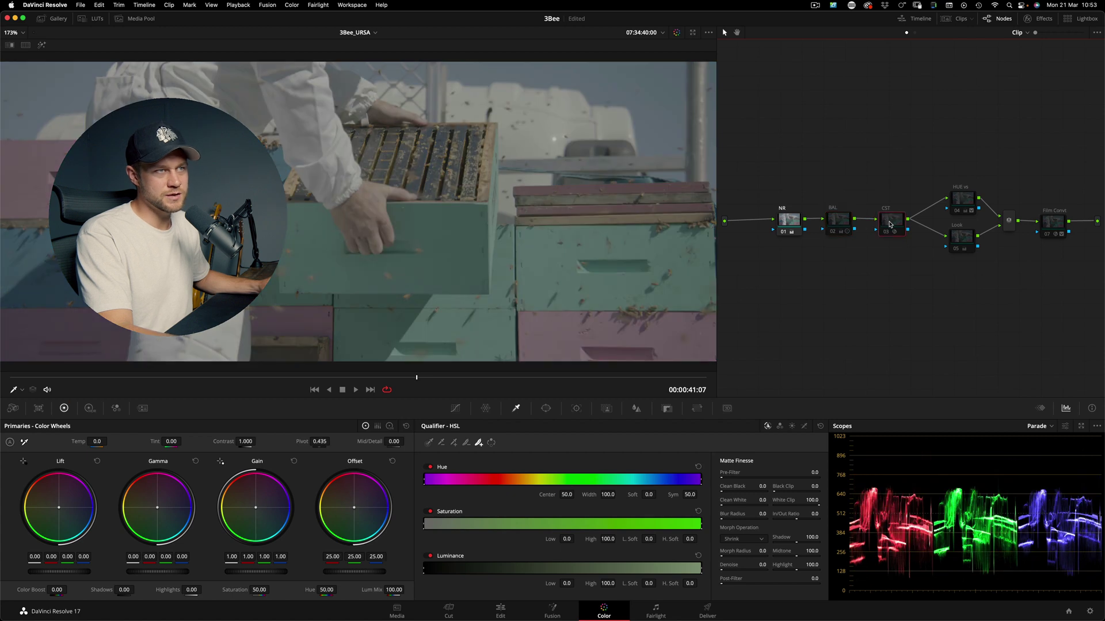
Enable the CST and BAL nodes, toggling them together to compare the balanced image with the log footage
{"action": "key", "text": "ctrl+d"}
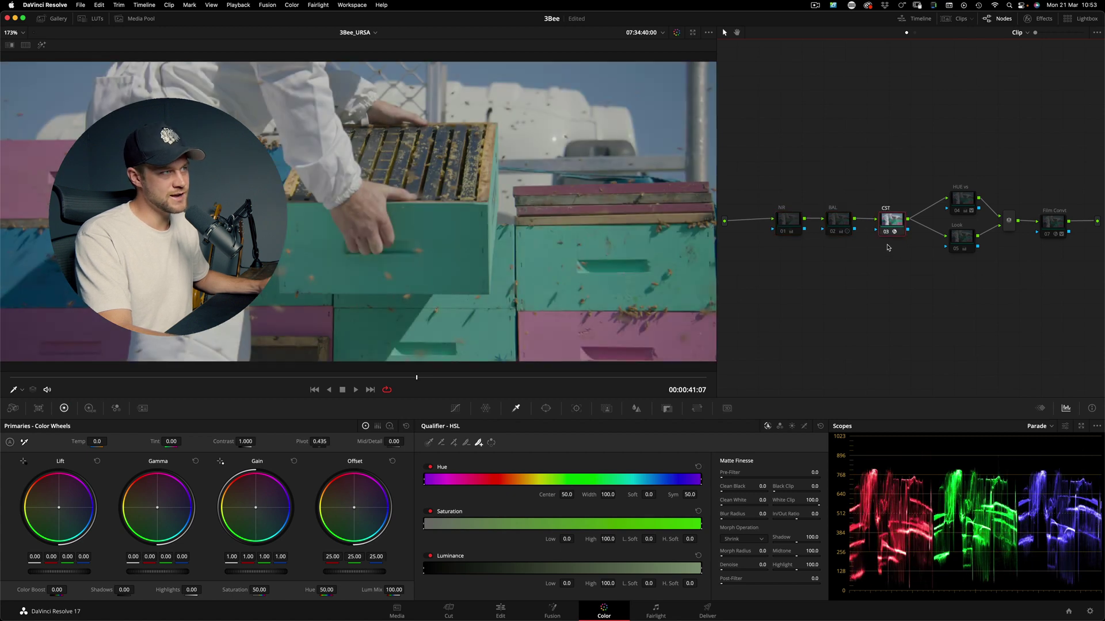
{"action": "left_click", "coordinate": [839, 220]}
{"action": "key", "text": "ctrl+d"}
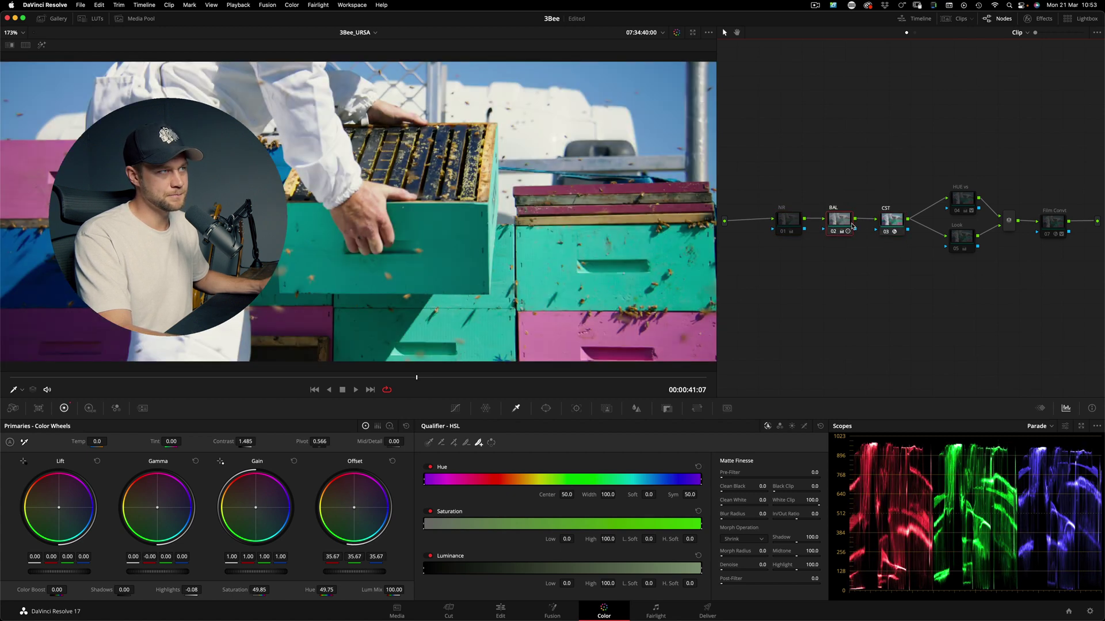
{"action": "key", "text": "ctrl+d"}
{"action": "key", "text": "ctrl+d"}
{"action": "key", "text": "ctrl+d"}
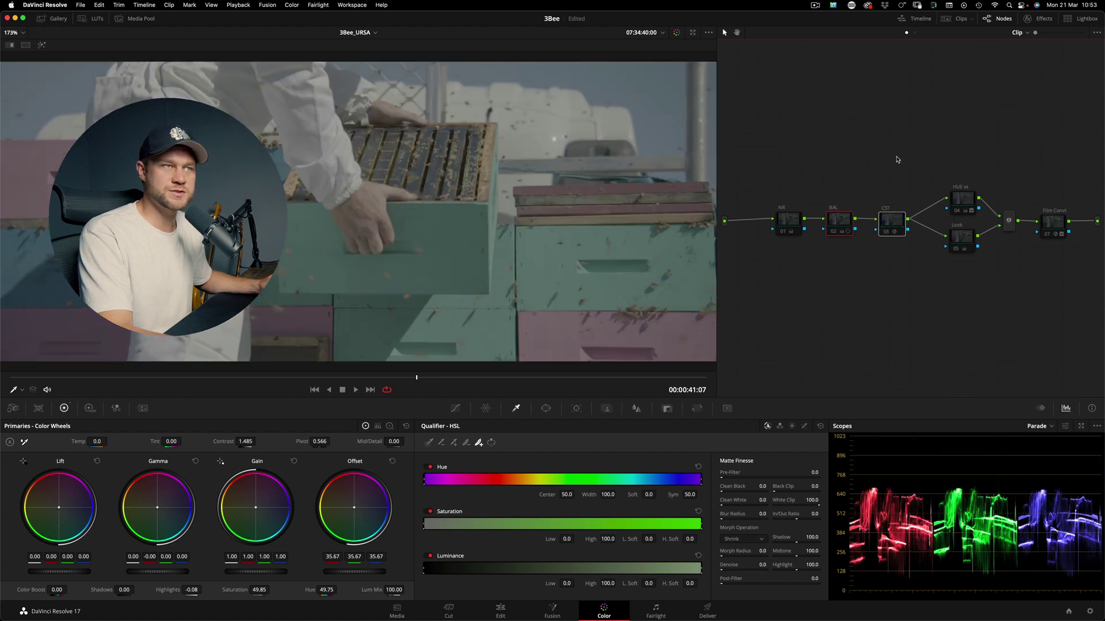
{"action": "key", "text": "ctrl+d"}
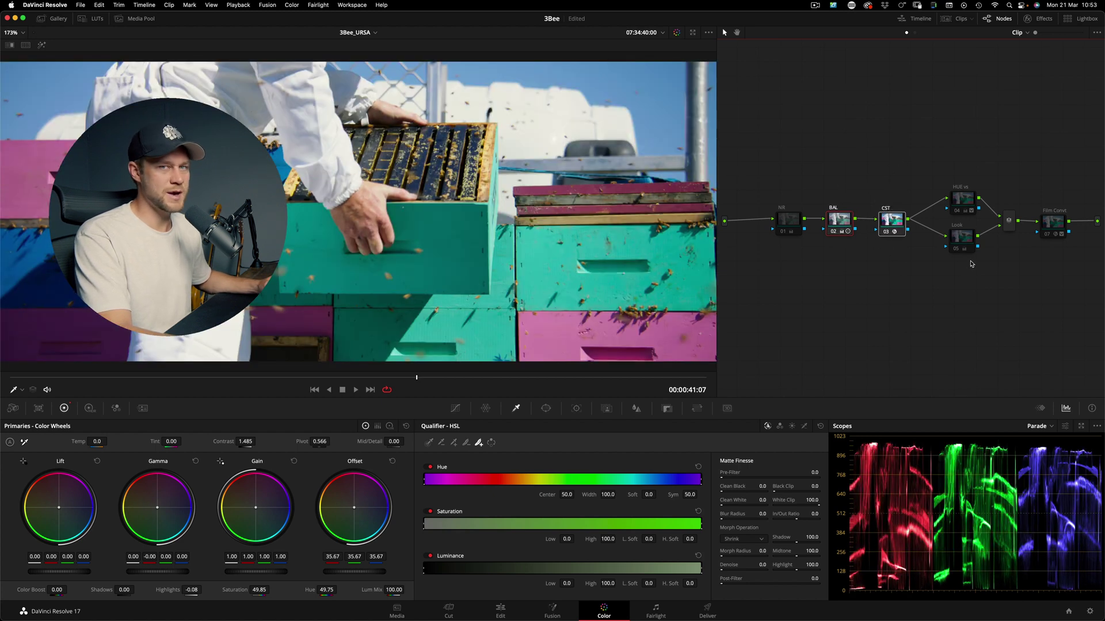
Re-enable the HUE vs, Look, Film Convert and NR nodes to restore the complete grade
{"action": "left_click_drag", "start_coordinate": [952, 272], "coordinate": [998, 155]}
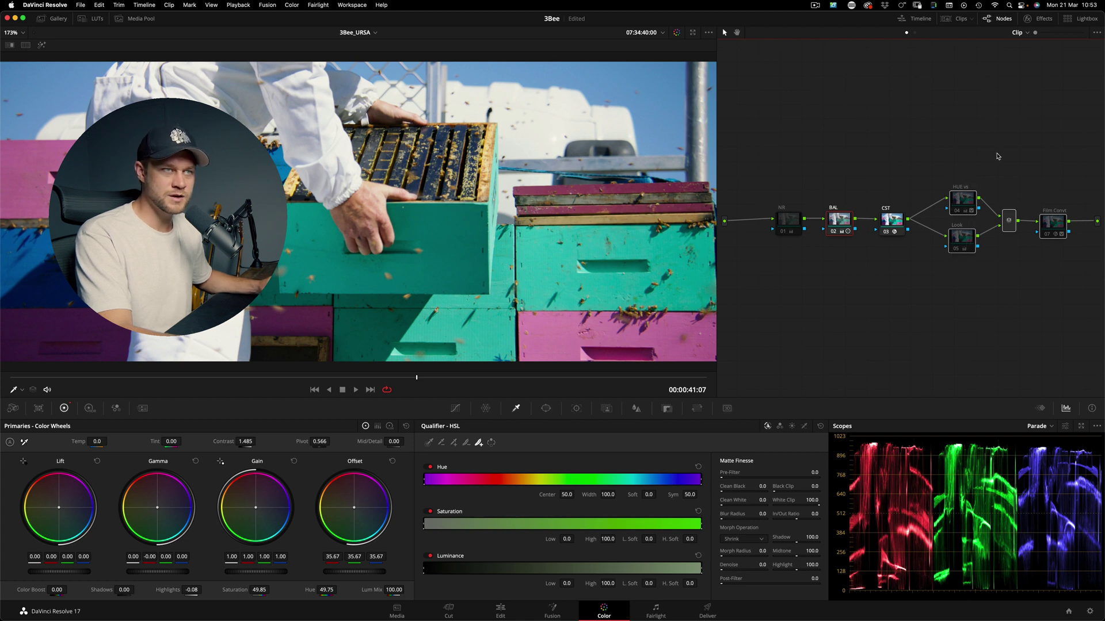
{"action": "key", "text": "super+d"}
{"action": "key", "text": "super+d"}
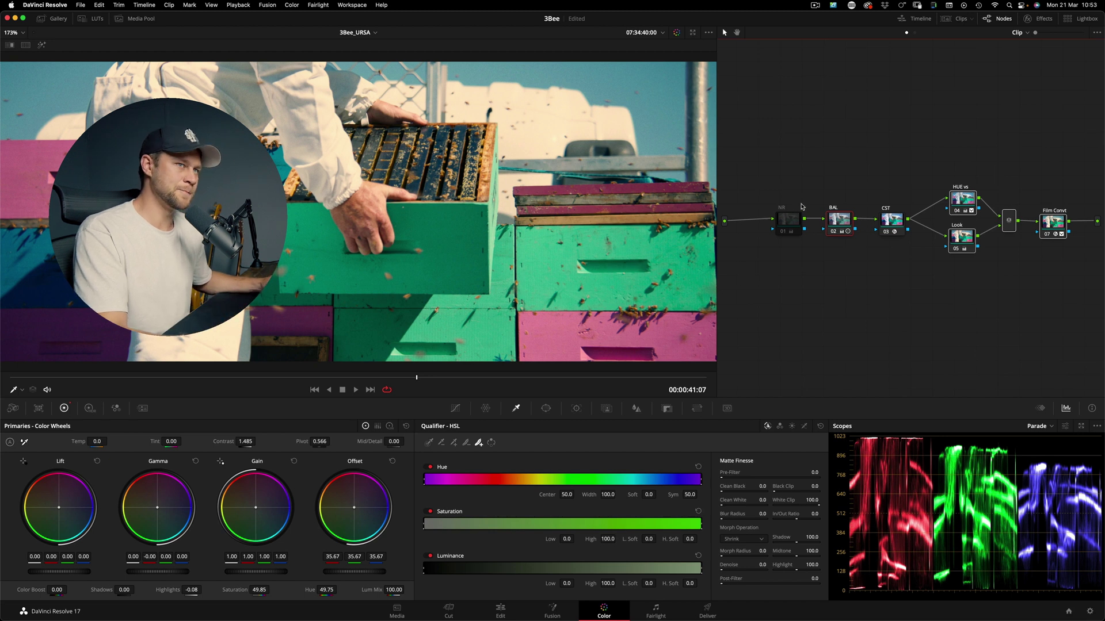
{"action": "left_click", "coordinate": [788, 220]}
{"action": "key", "text": "ctrl+d"}
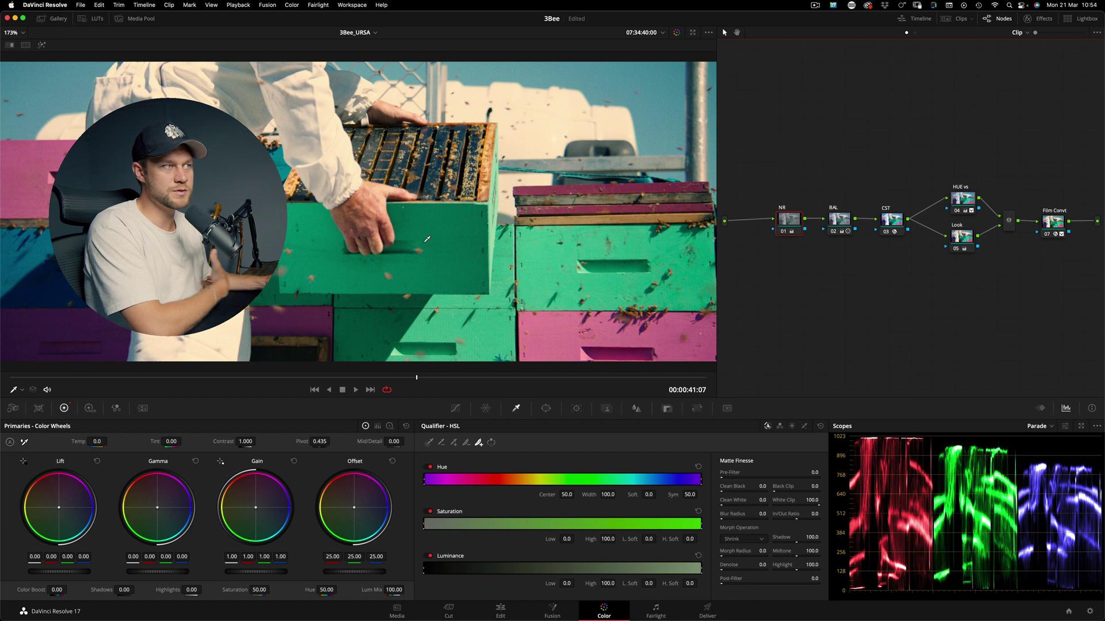
Disable the Film Convert node and move the HUE vs and Look nodes closer to the CST node
{"action": "left_click", "coordinate": [1053, 222]}
{"action": "key", "text": "ctrl+d"}
{"action": "left_click_drag", "start_coordinate": [944, 248], "coordinate": [943, 250]}
{"action": "left_click_drag", "start_coordinate": [962, 243], "coordinate": [943, 245]}
Add a parallel node from the Look node and place it below Look in the node graph
{"action": "left_click", "coordinate": [945, 258]}
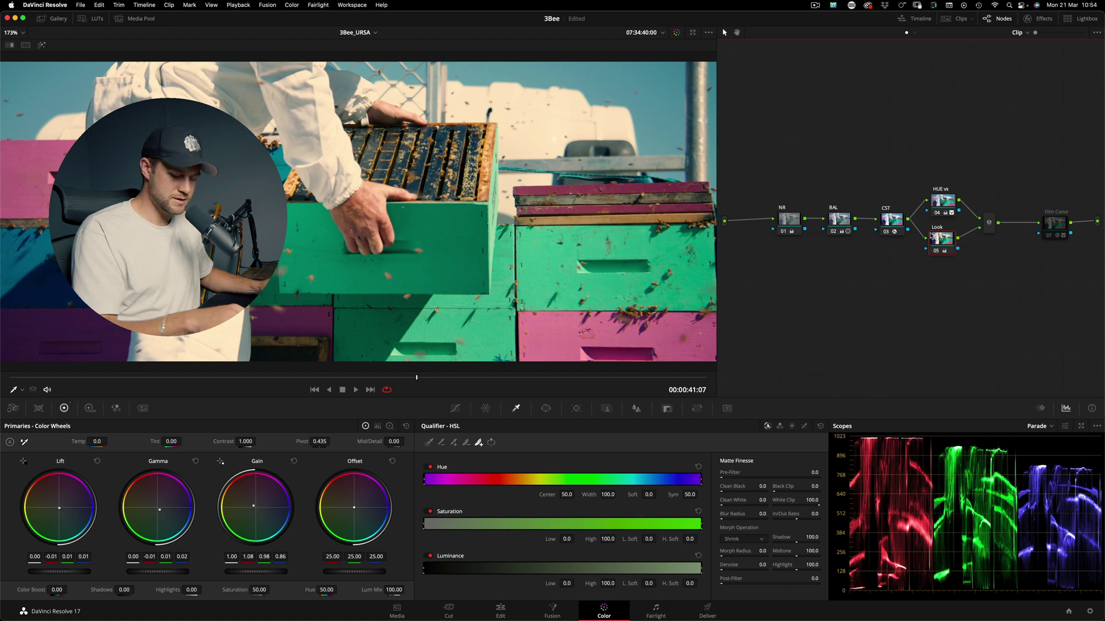
{"action": "key", "text": "alt+p"}
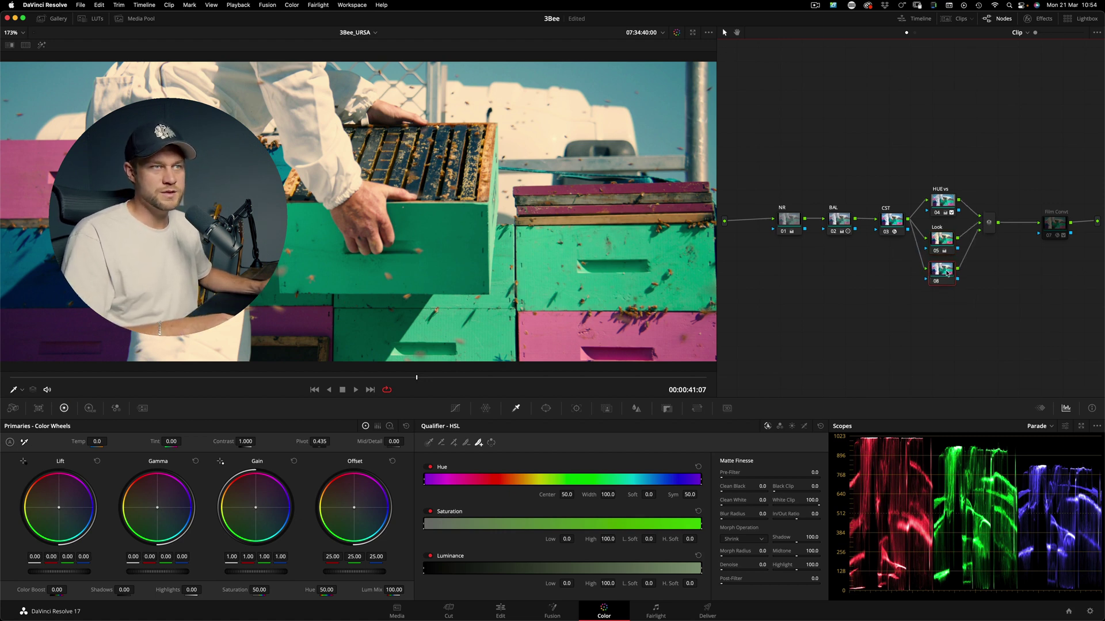
{"action": "left_click_drag", "start_coordinate": [946, 271], "coordinate": [944, 281]}
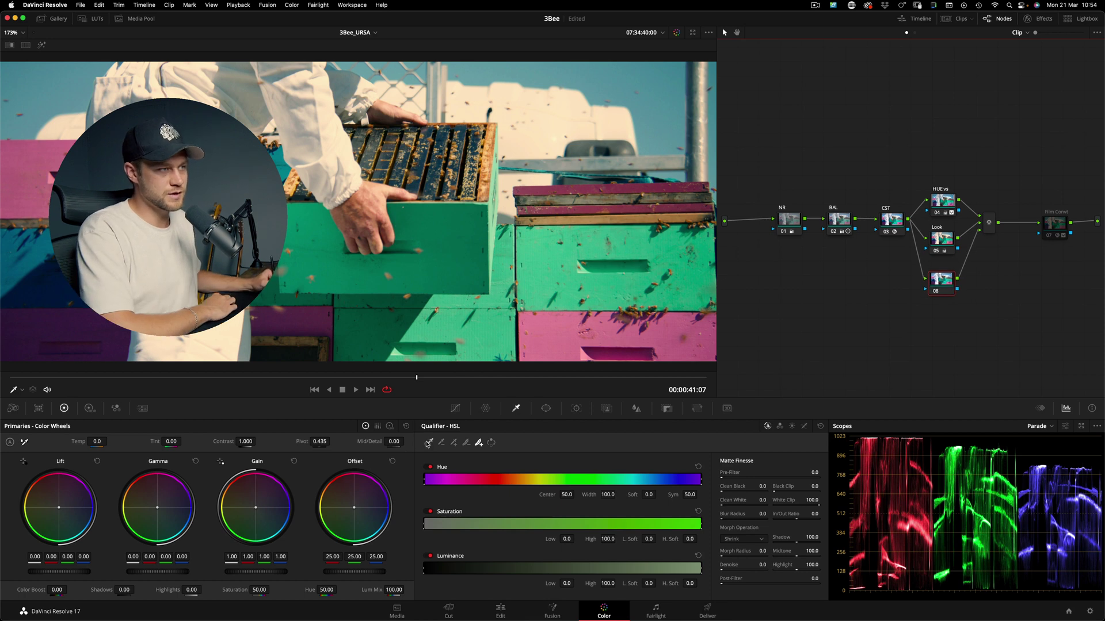
Sample the green front of the lifted hive box with the HSL qualifier and highlight the selection
{"action": "left_click", "coordinate": [457, 253]}
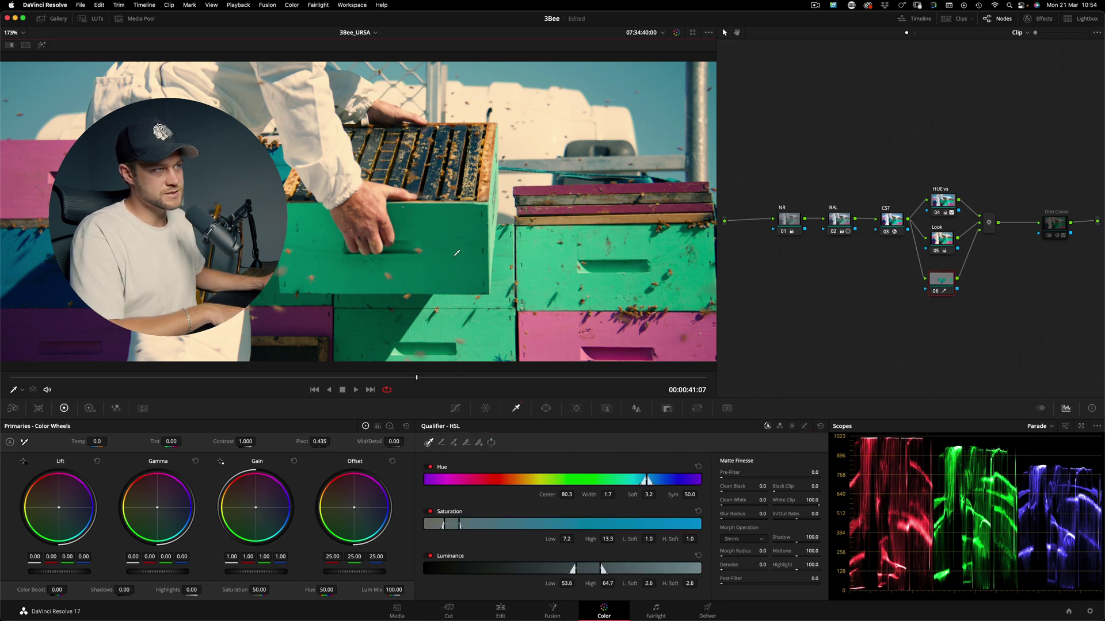
{"action": "left_click", "coordinate": [443, 222]}
{"action": "left_click_drag", "start_coordinate": [443, 221], "coordinate": [454, 260]}
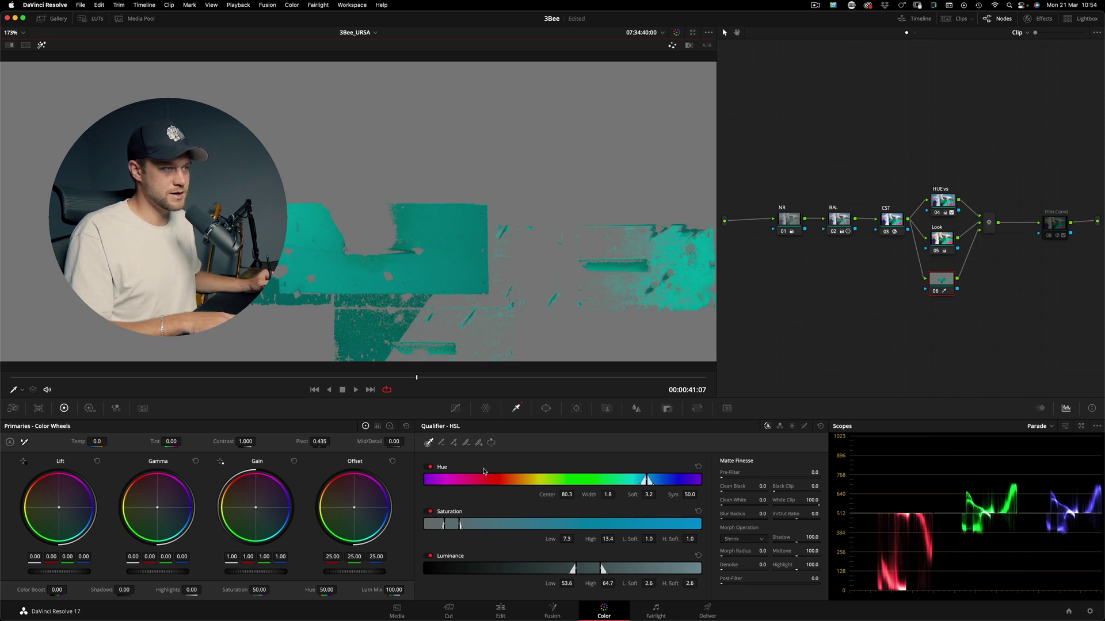
Add the sunlit and shaded areas of the green hive boxes and the lifted box's side to the qualifier selection
{"action": "left_click", "coordinate": [453, 443]}
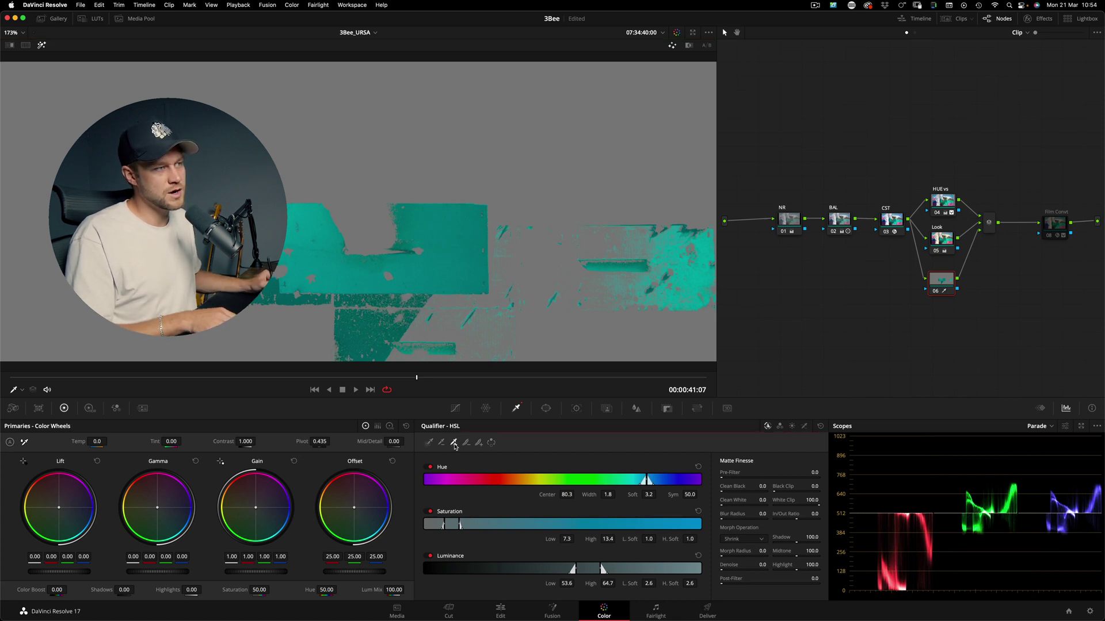
{"action": "left_click", "coordinate": [385, 331]}
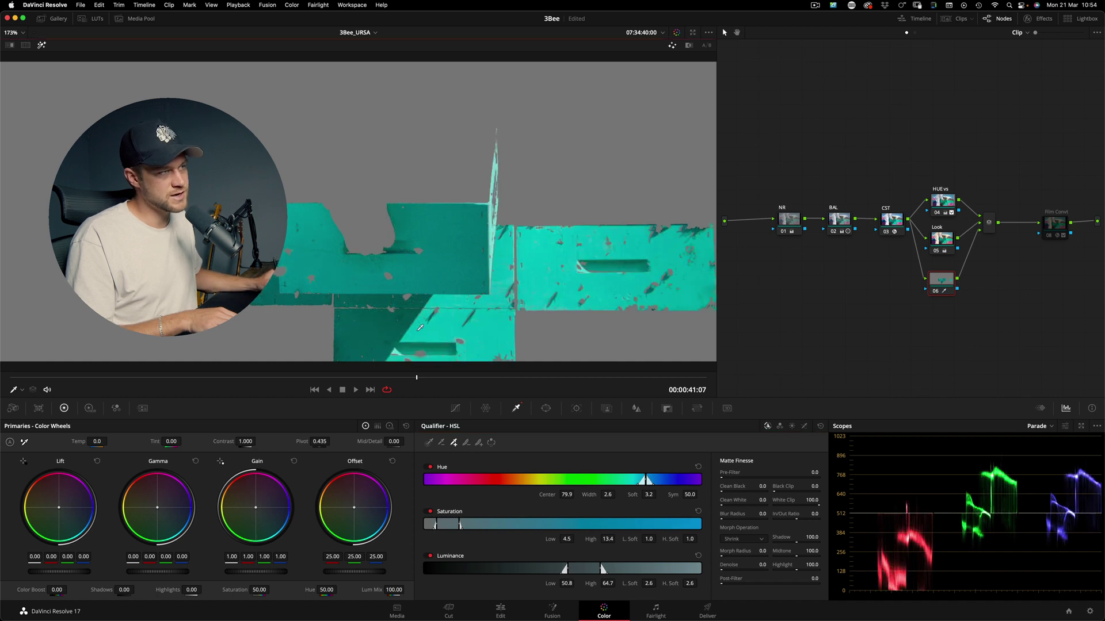
{"action": "left_click", "coordinate": [385, 322]}
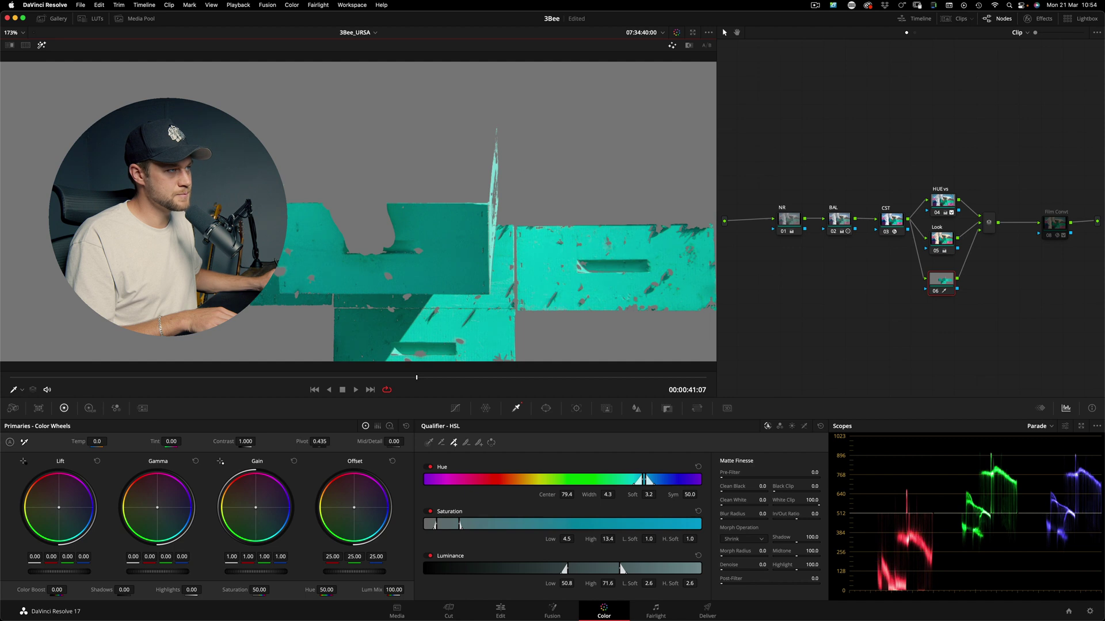
{"action": "left_click", "coordinate": [547, 248]}
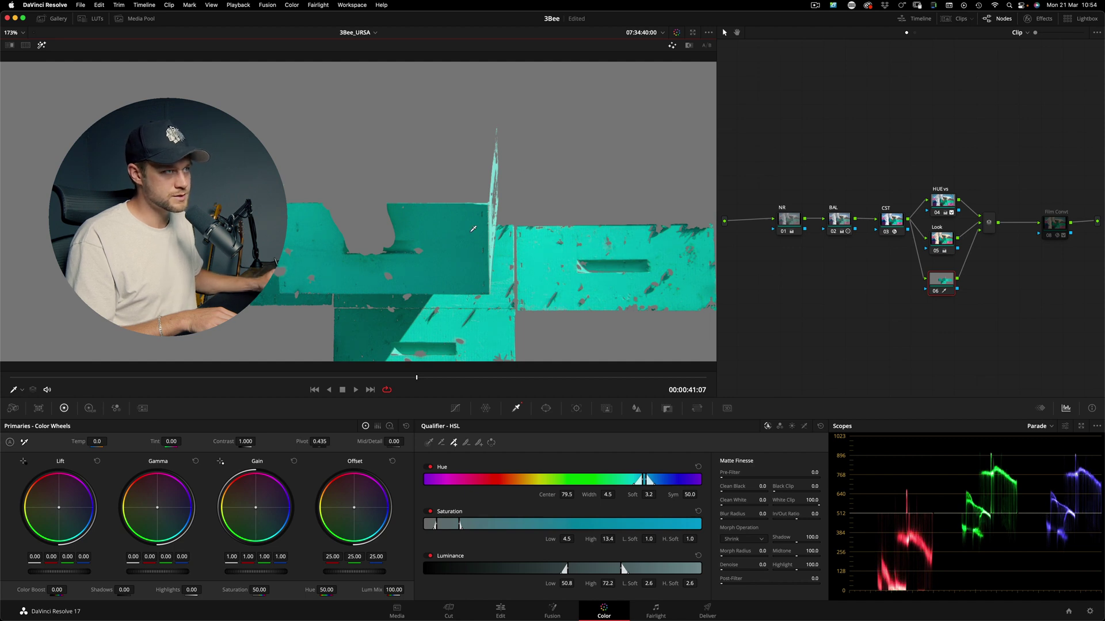
{"action": "left_click", "coordinate": [495, 231]}
{"action": "left_click", "coordinate": [483, 233]}
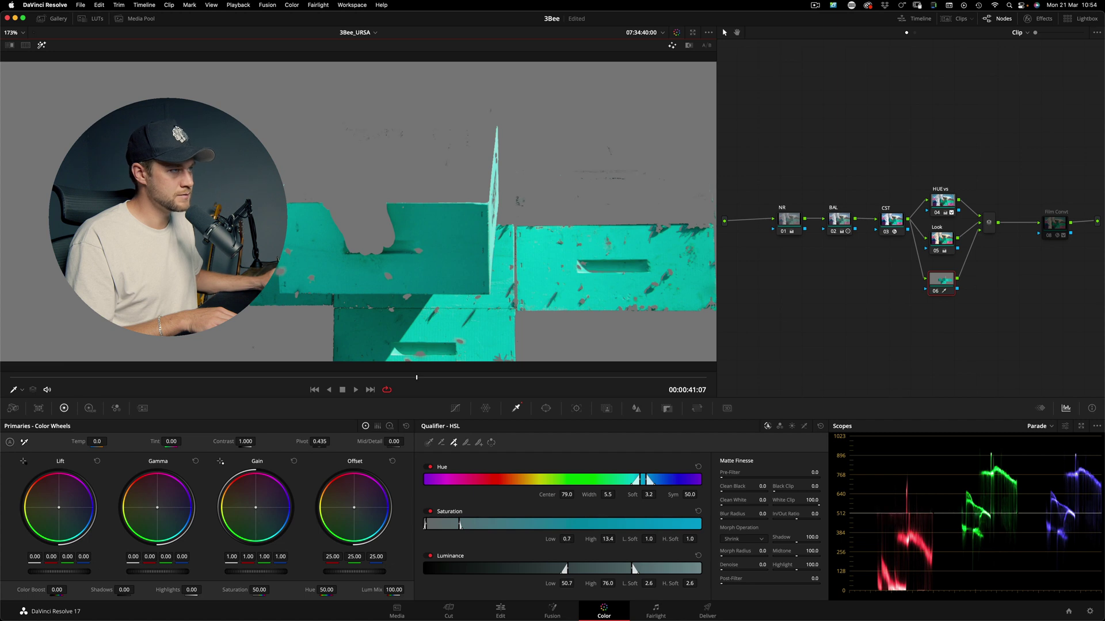
Refine the green box matte with Clean Black 2.1, Clean White 3.8, Blur Radius 12.4 and Denoise 2.7
{"action": "key", "text": "space"}
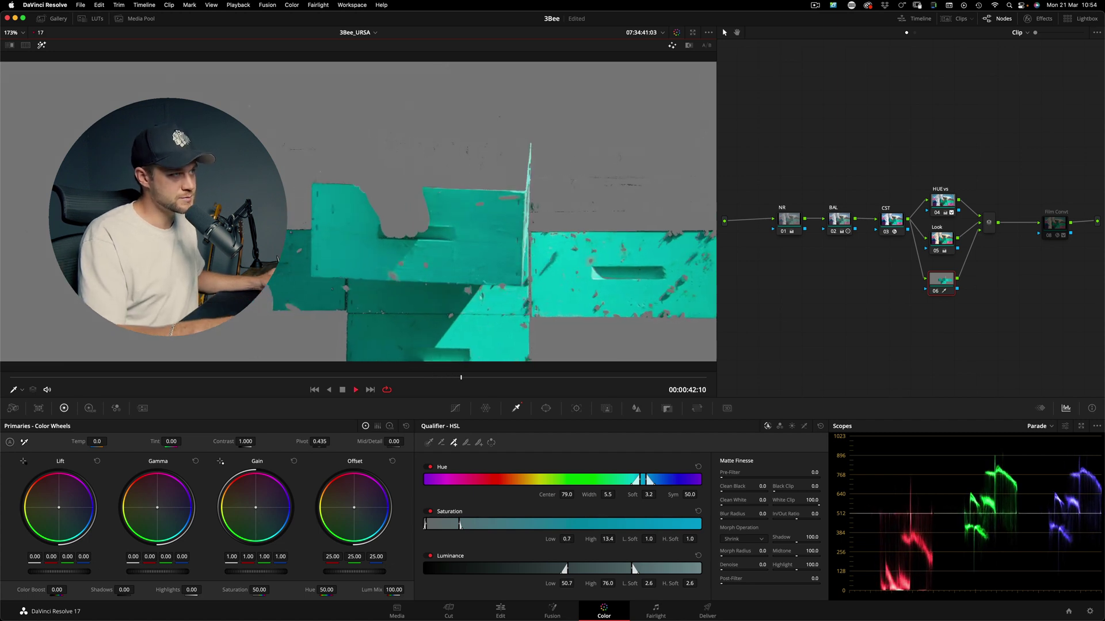
{"action": "key", "text": "space"}
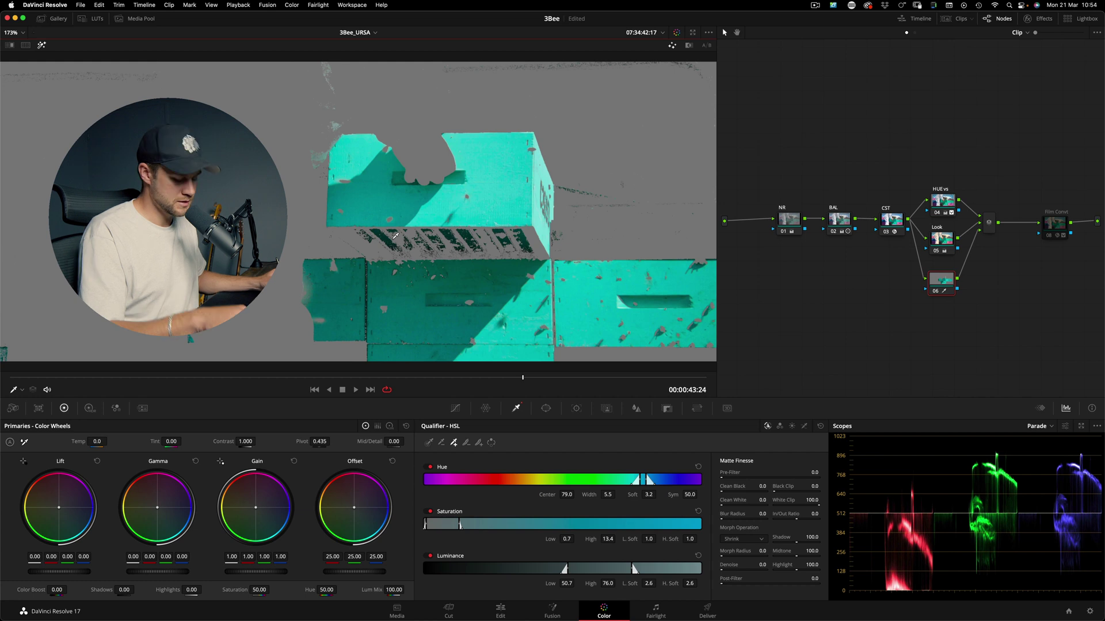
{"action": "key", "text": "shift+h"}
{"action": "key", "text": "shift+h"}
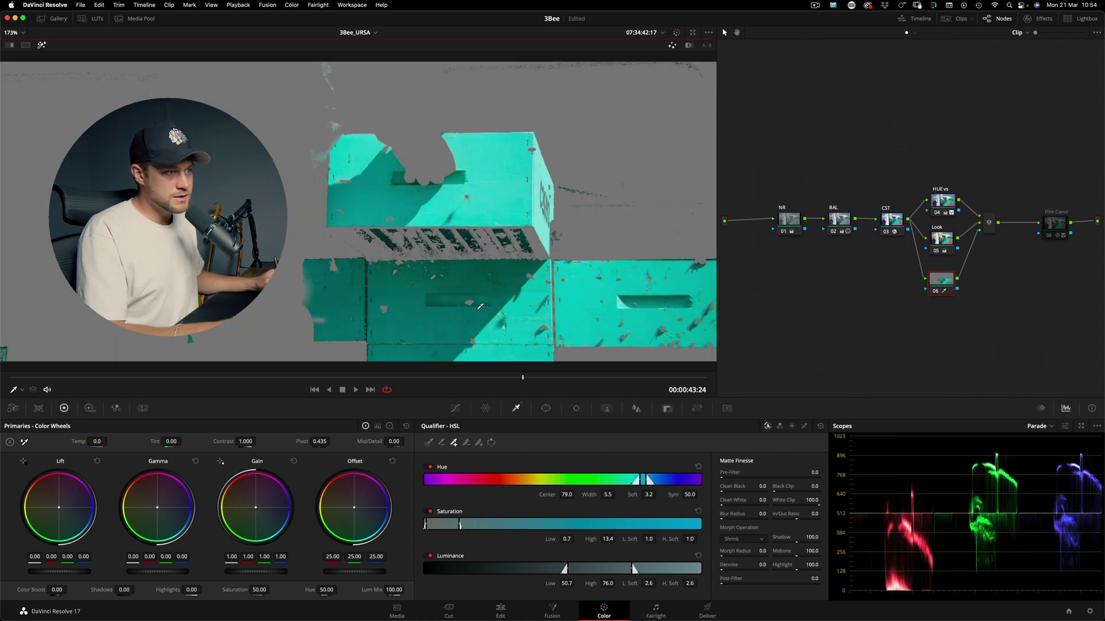
{"action": "left_click_drag", "start_coordinate": [724, 505], "coordinate": [731, 507]}
{"action": "left_click_drag", "start_coordinate": [726, 509], "coordinate": [731, 494]}
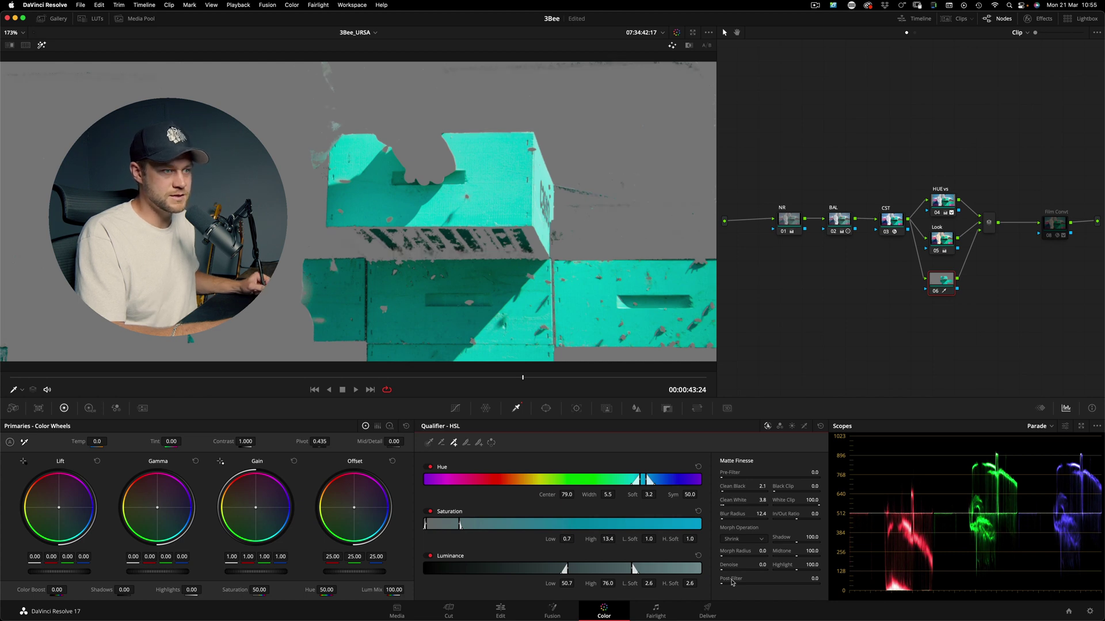
{"action": "left_click_drag", "start_coordinate": [732, 574], "coordinate": [734, 574]}
{"action": "key", "text": "space"}
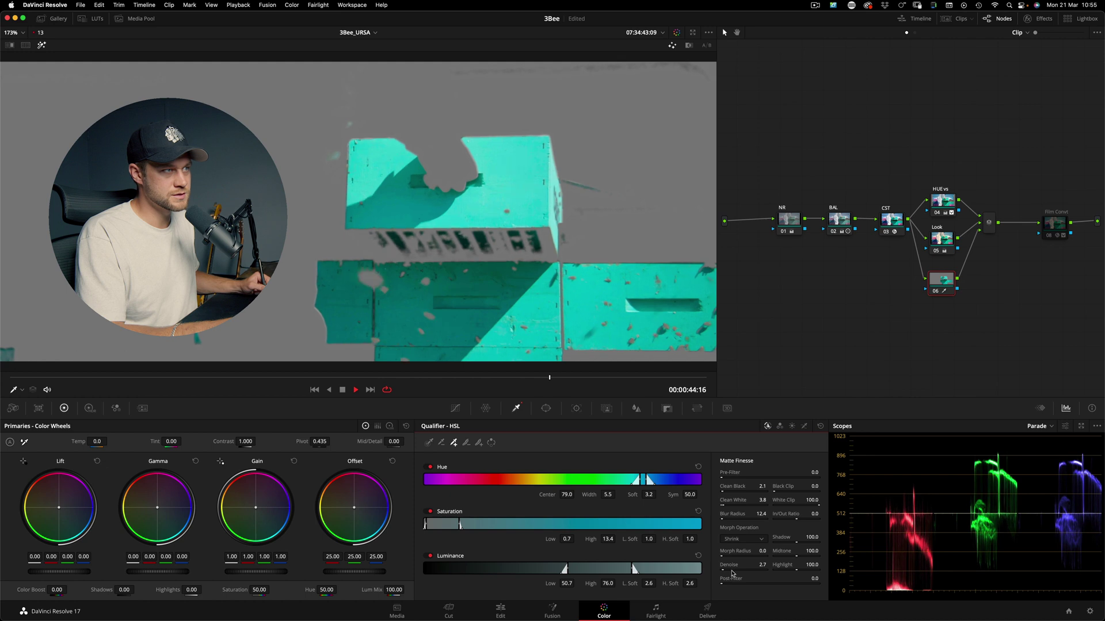
{"action": "key", "text": "space"}
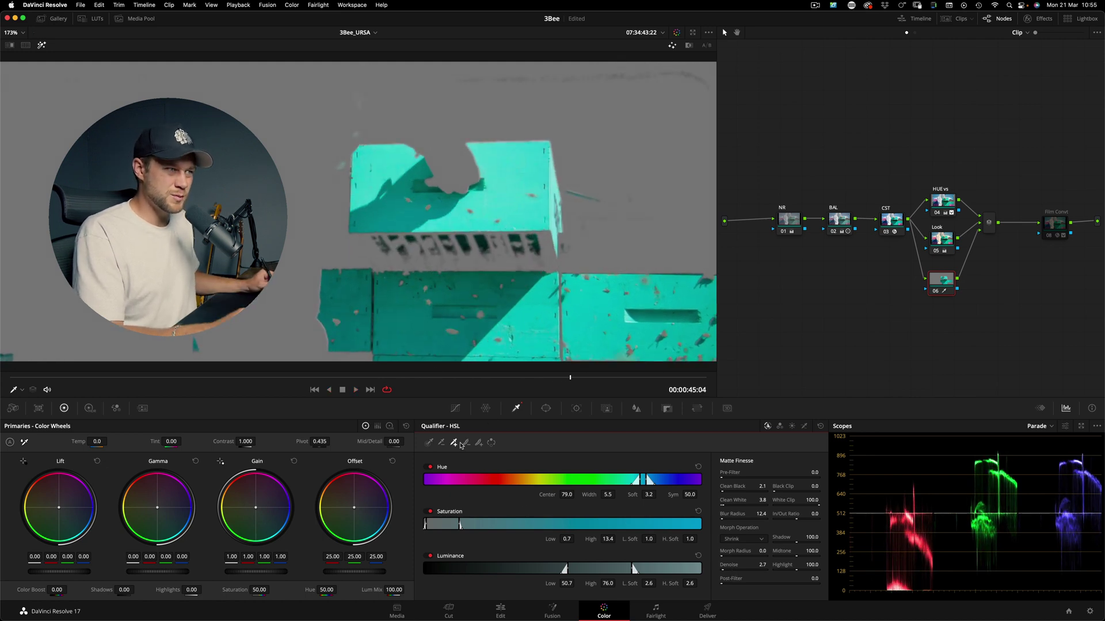
Narrow the qualifier's luminance range to Low 53.1 and High 75.3 with a low softness of 4.9
{"action": "key", "text": "space"}
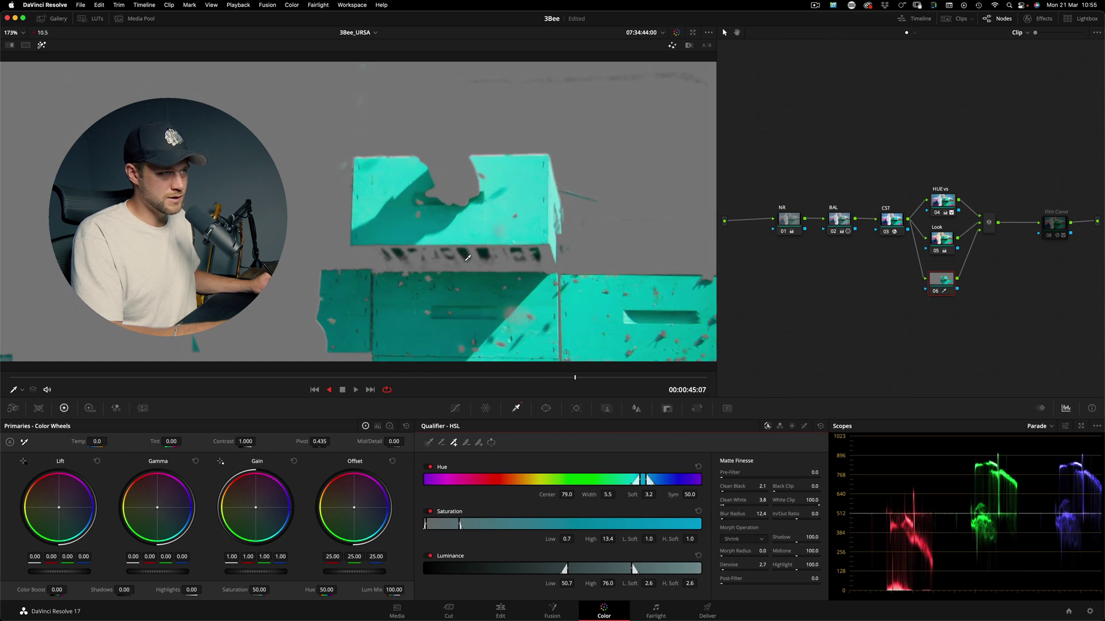
{"action": "key", "text": "space"}
{"action": "key", "text": "space"}
{"action": "key", "text": "space"}
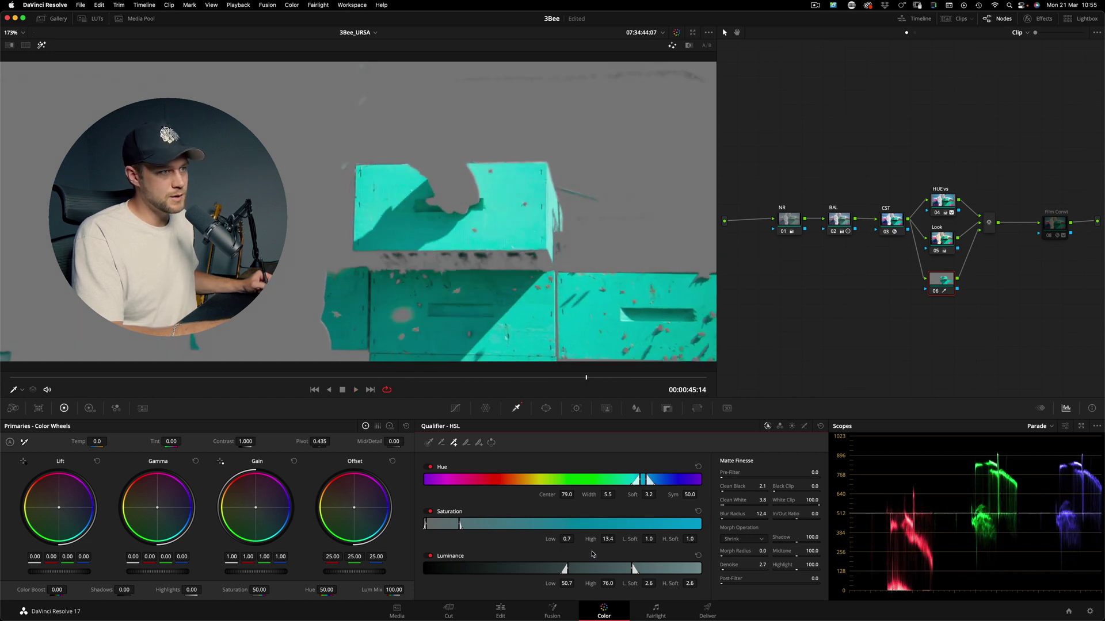
{"action": "left_click_drag", "start_coordinate": [570, 568], "coordinate": [576, 588]}
{"action": "left_click_drag", "start_coordinate": [650, 588], "coordinate": [663, 587]}
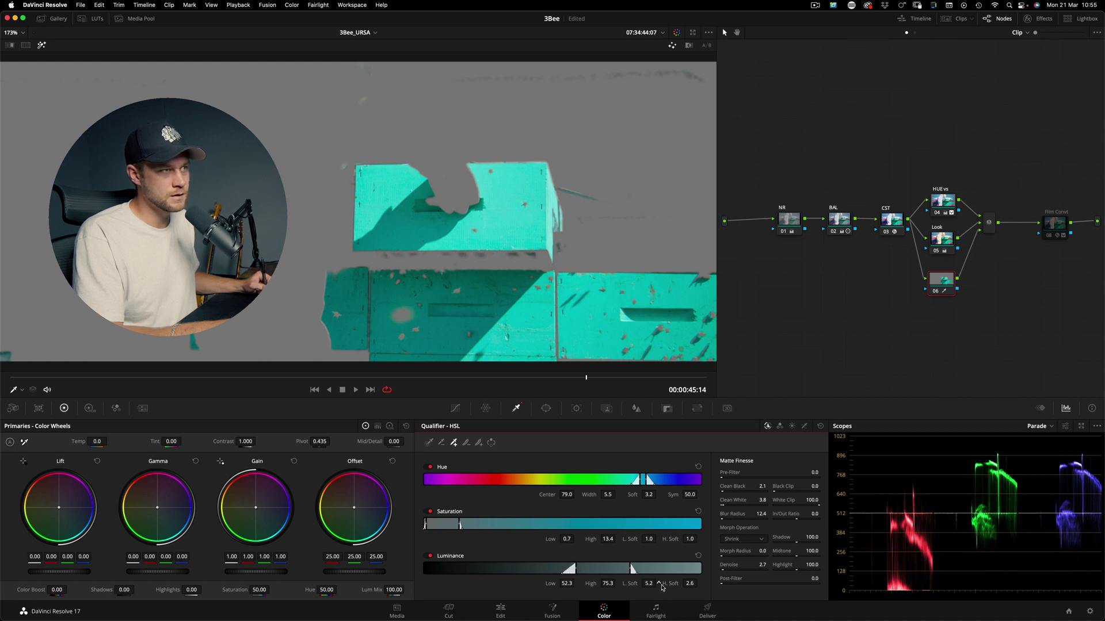
{"action": "left_click_drag", "start_coordinate": [574, 570], "coordinate": [578, 571]}
{"action": "key", "text": "space"}
{"action": "key", "text": "space"}
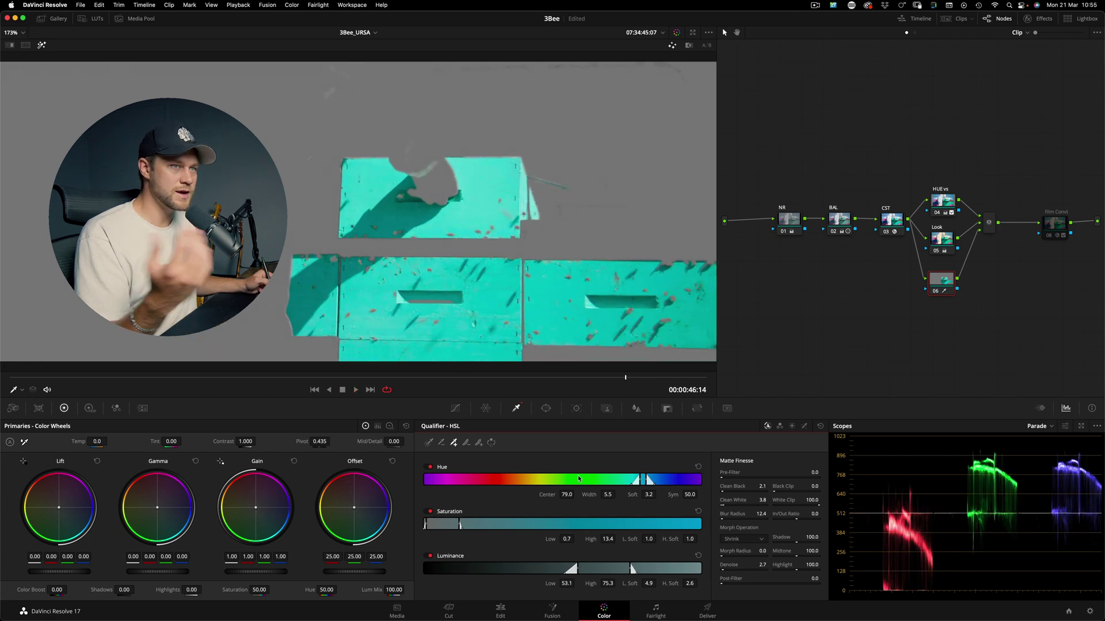
Turn off the highlight and shift the selection's Offset towards blue, to about 20.31 red, 24.63 green and 35.82 blue
{"action": "key", "text": "shift+h"}
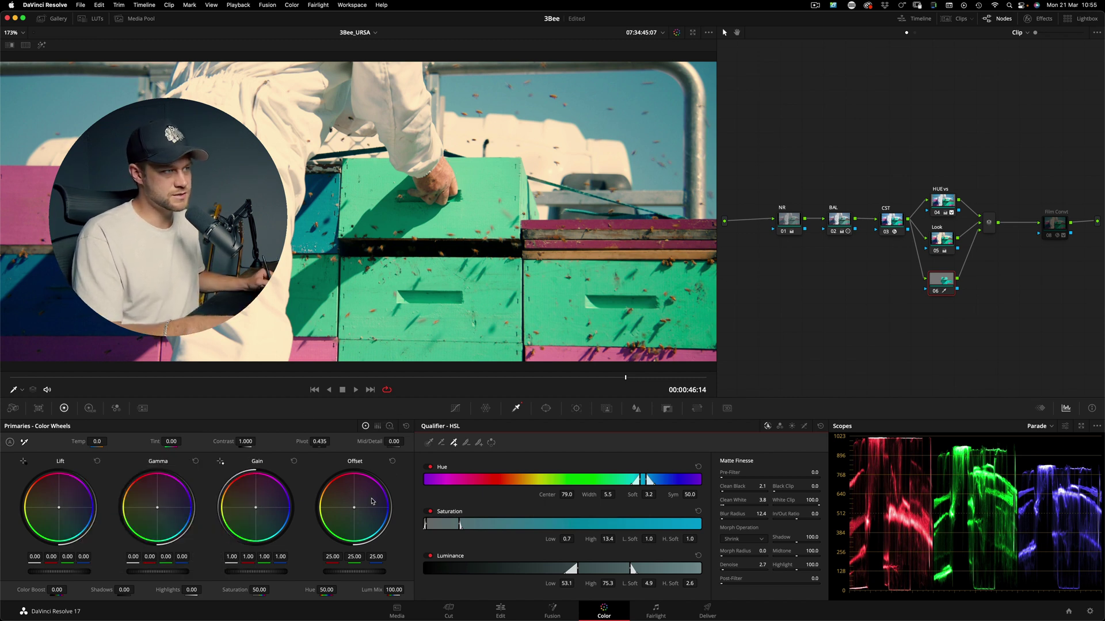
{"action": "left_click_drag", "start_coordinate": [355, 511], "coordinate": [359, 510]}
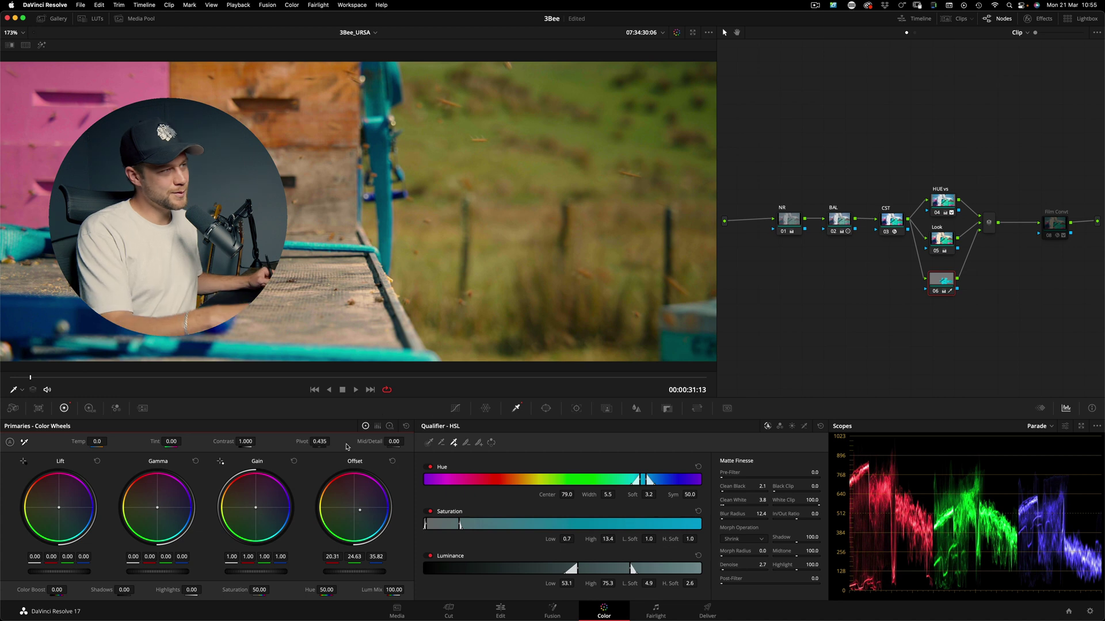
Add a node parallel to BAL and darken the image on it with Contrast 1.296, Gamma 0.03 and Gain 0.81
{"action": "left_click", "coordinate": [263, 379]}
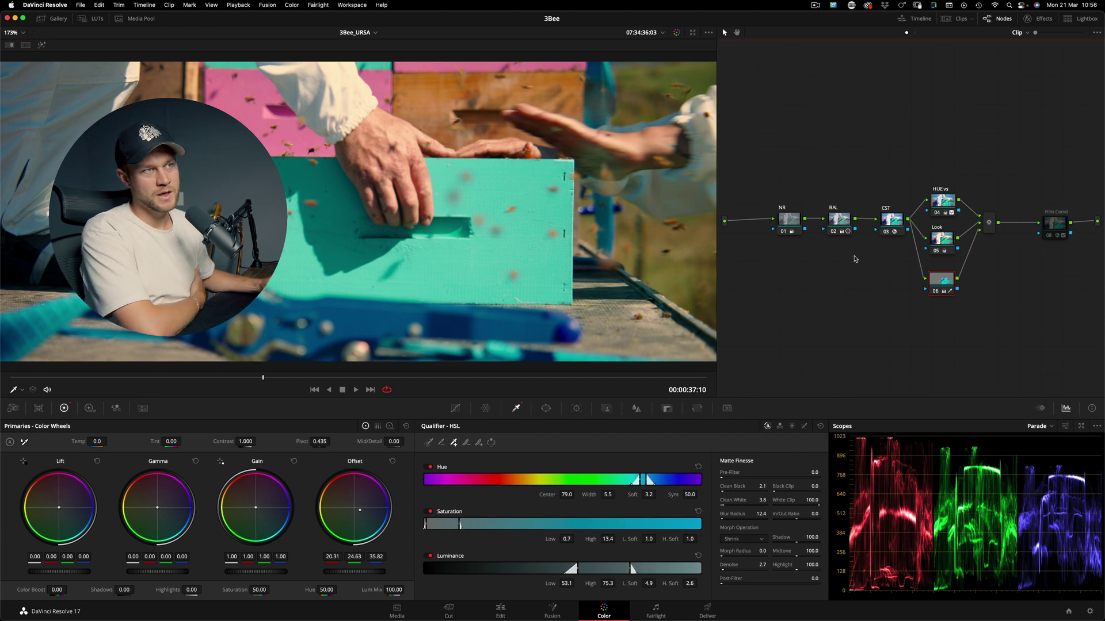
{"action": "left_click", "coordinate": [838, 219]}
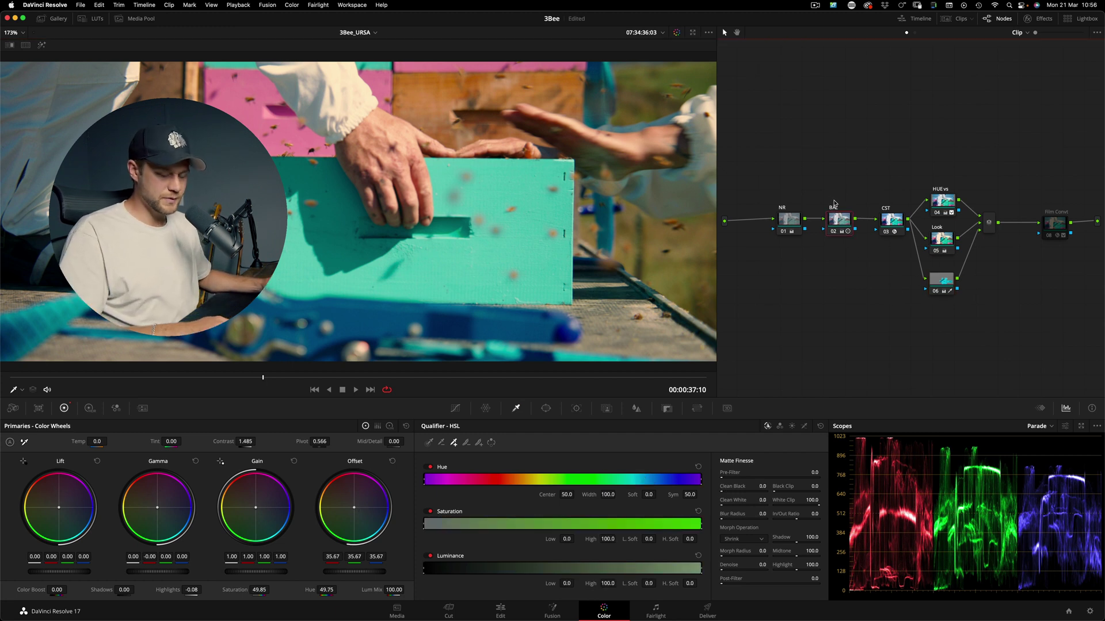
{"action": "key", "text": "alt+p"}
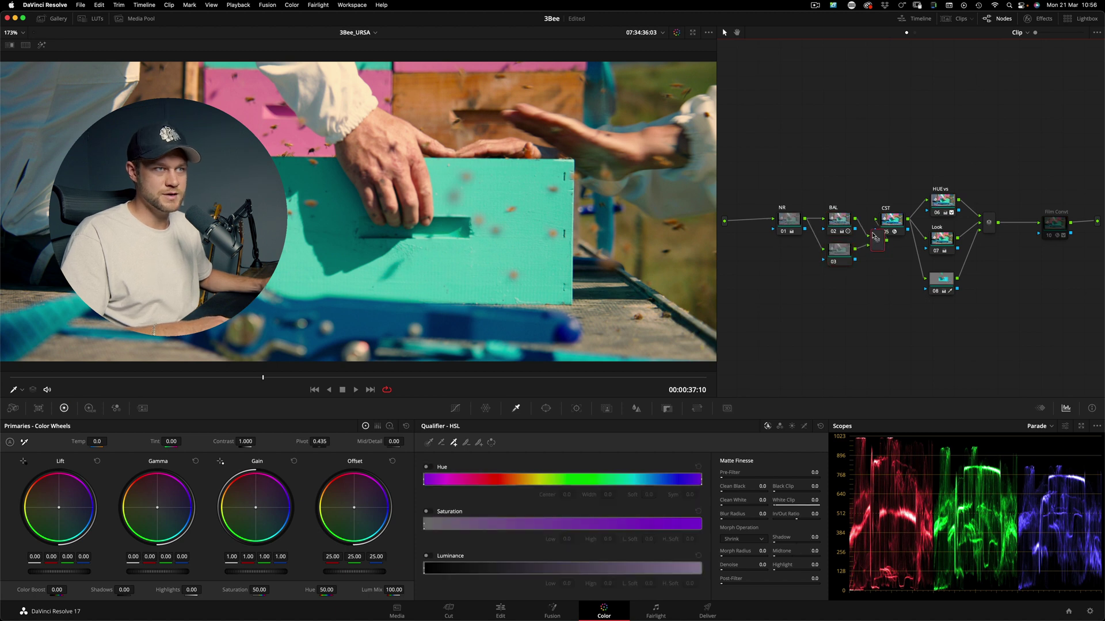
{"action": "left_click", "coordinate": [818, 209]}
{"action": "left_click", "coordinate": [808, 209]}
{"action": "left_click_drag", "start_coordinate": [787, 222], "coordinate": [765, 223]}
{"action": "left_click_drag", "start_coordinate": [824, 246], "coordinate": [816, 217]}
{"action": "left_click", "coordinate": [814, 237]}
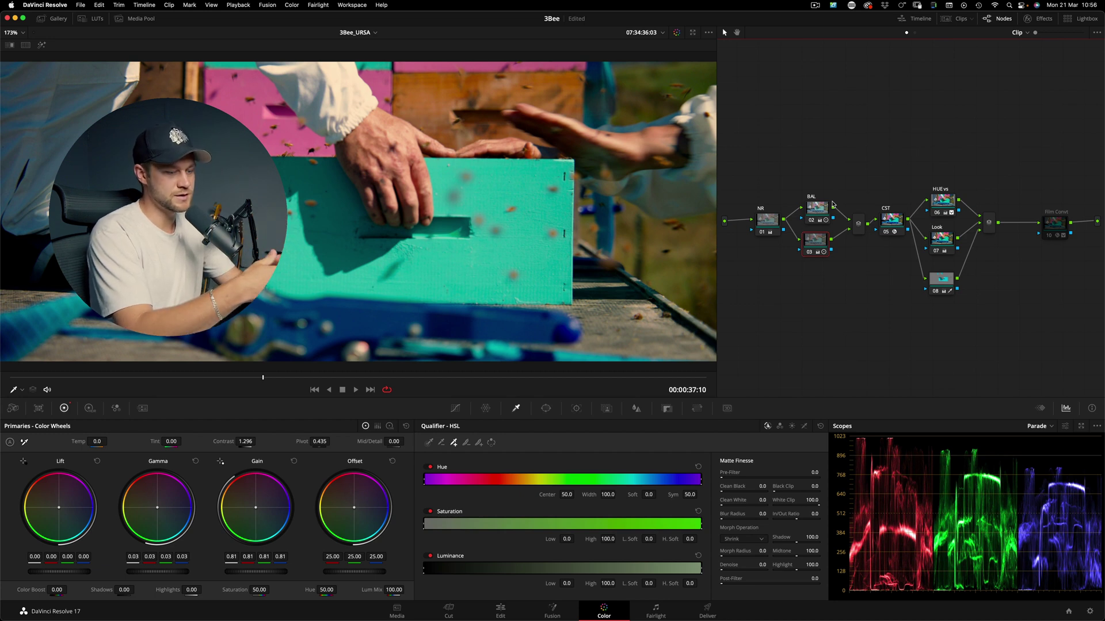
Compare the image with the darkening node below BAL turned off and on
{"action": "key", "text": "ctrl+d"}
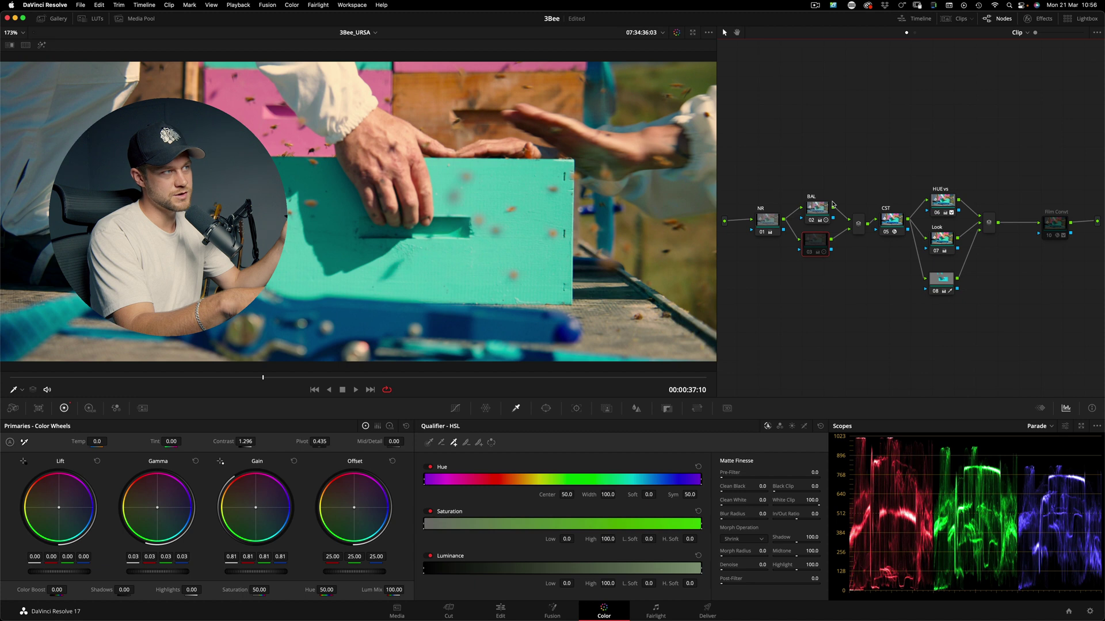
{"action": "key", "text": "ctrl+d"}
{"action": "key", "text": "ctrl+d"}
{"action": "key", "text": "ctrl+d"}
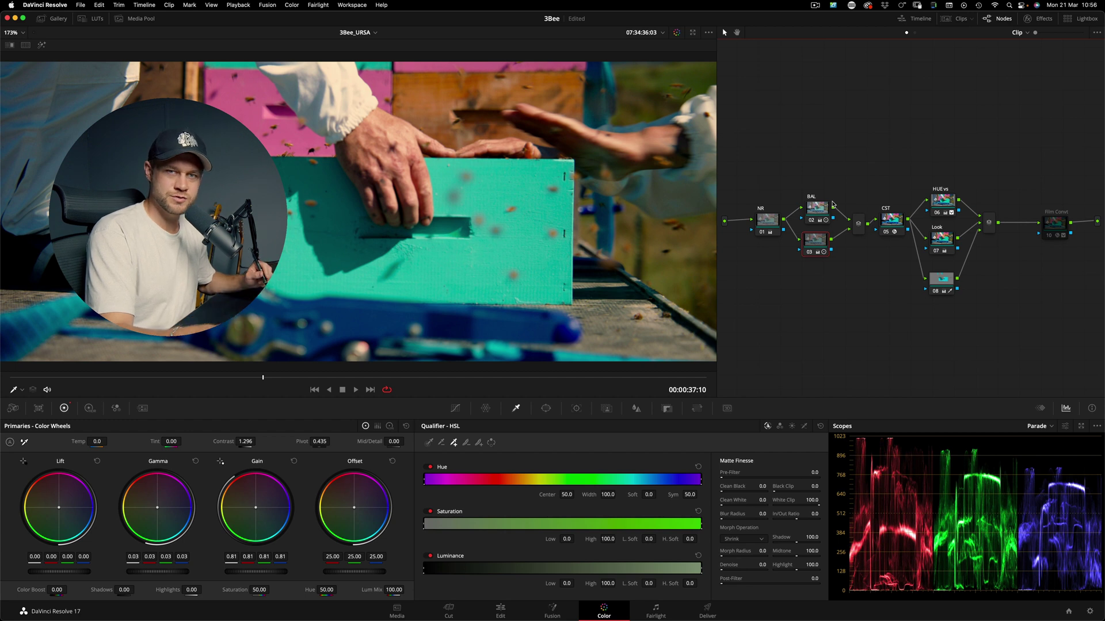
Highlight the green box qualifier's selection and compare its matte with the darkening node below BAL on and off
{"action": "left_click", "coordinate": [936, 279]}
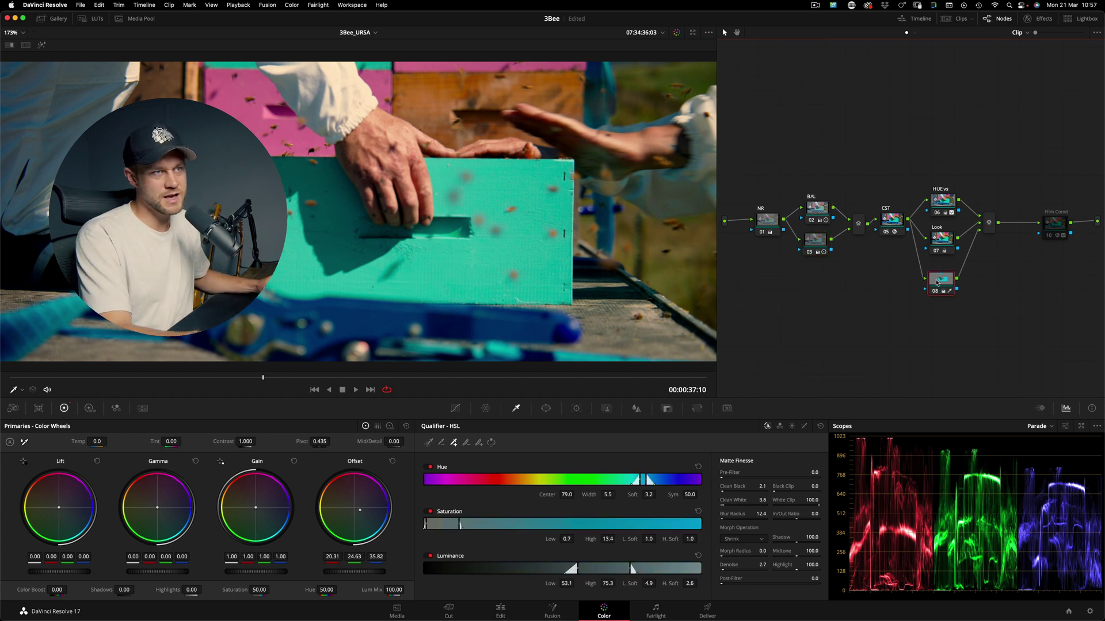
{"action": "key", "text": "shift+h"}
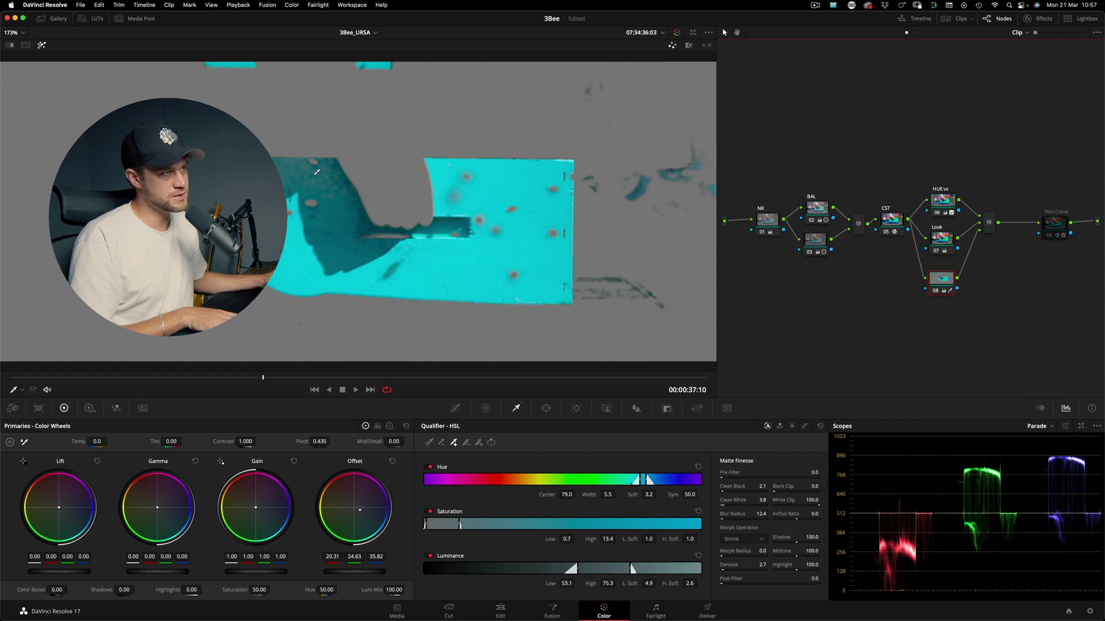
{"action": "left_click", "coordinate": [815, 242]}
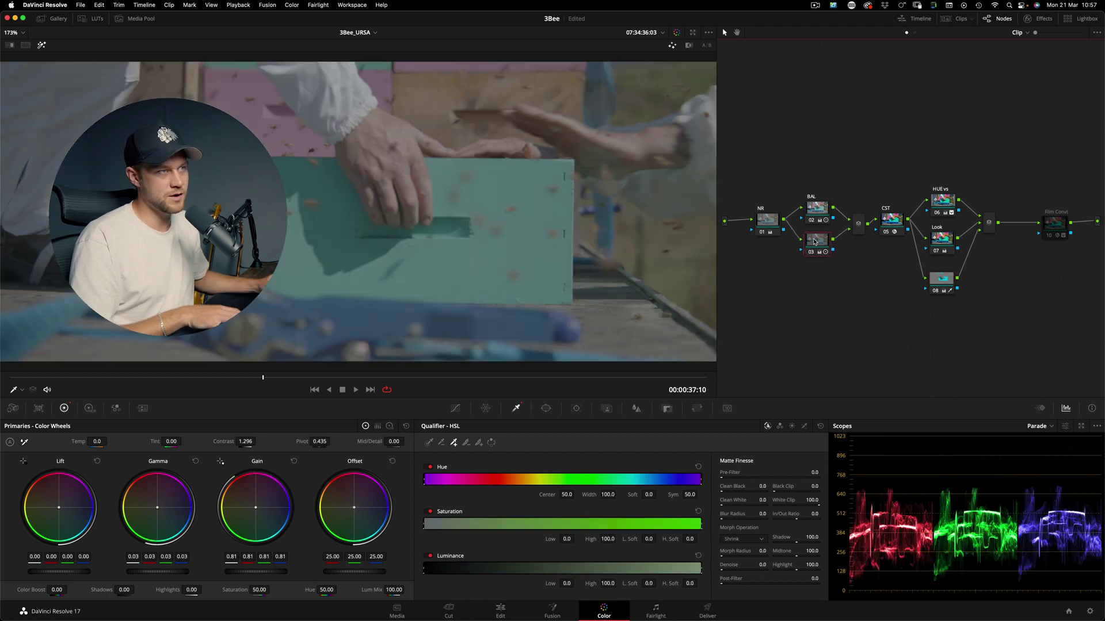
{"action": "left_click", "coordinate": [942, 279]}
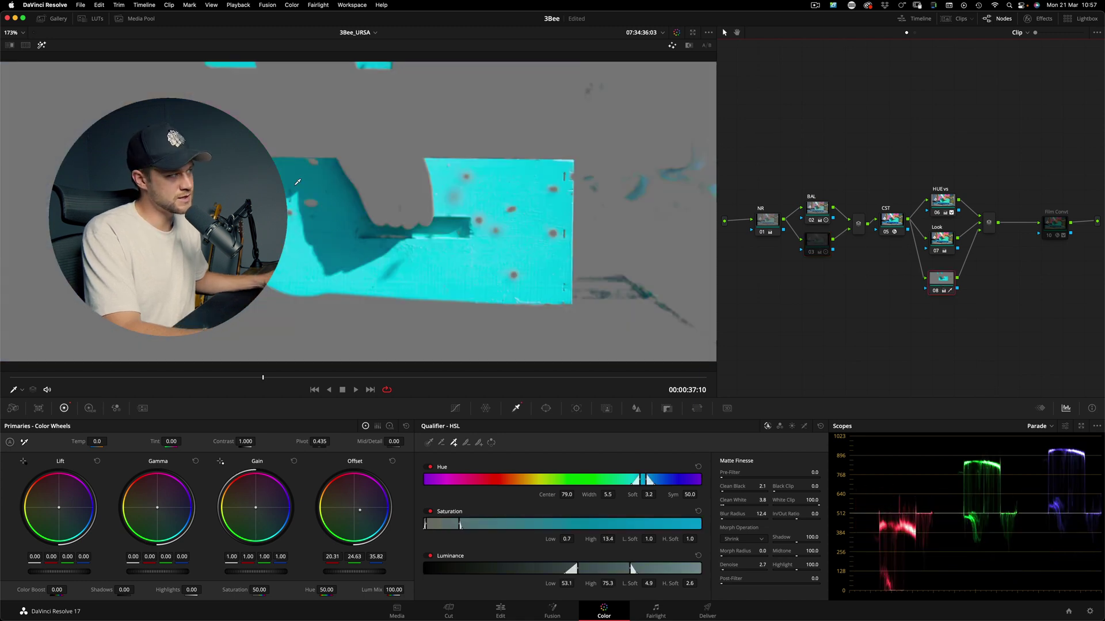
{"action": "left_click_drag", "start_coordinate": [348, 227], "coordinate": [343, 229]}
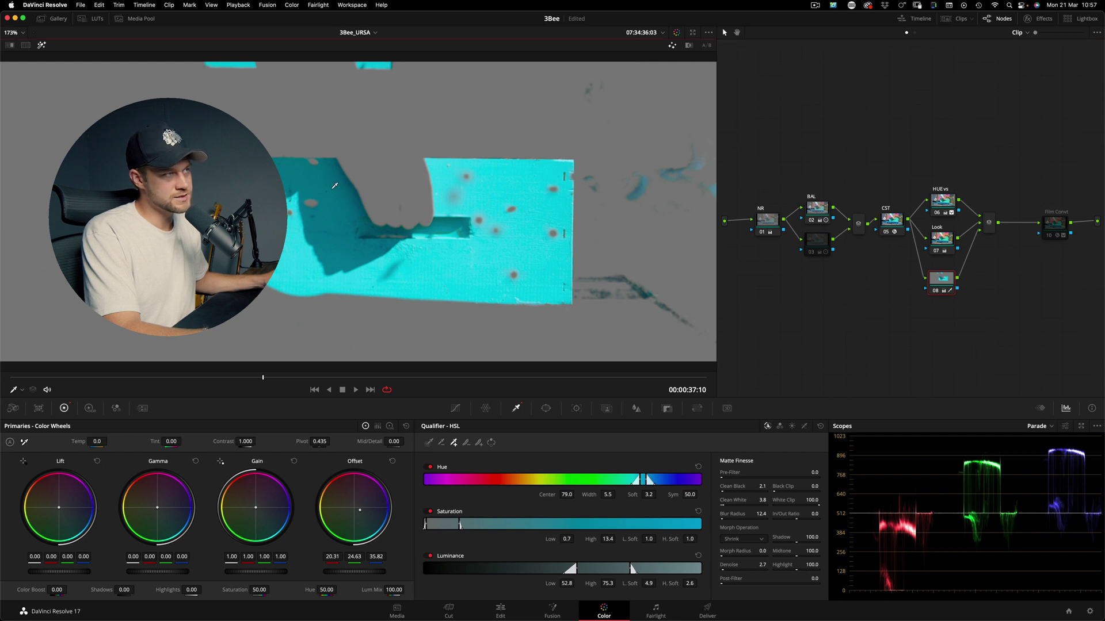
{"action": "left_click", "coordinate": [816, 242]}
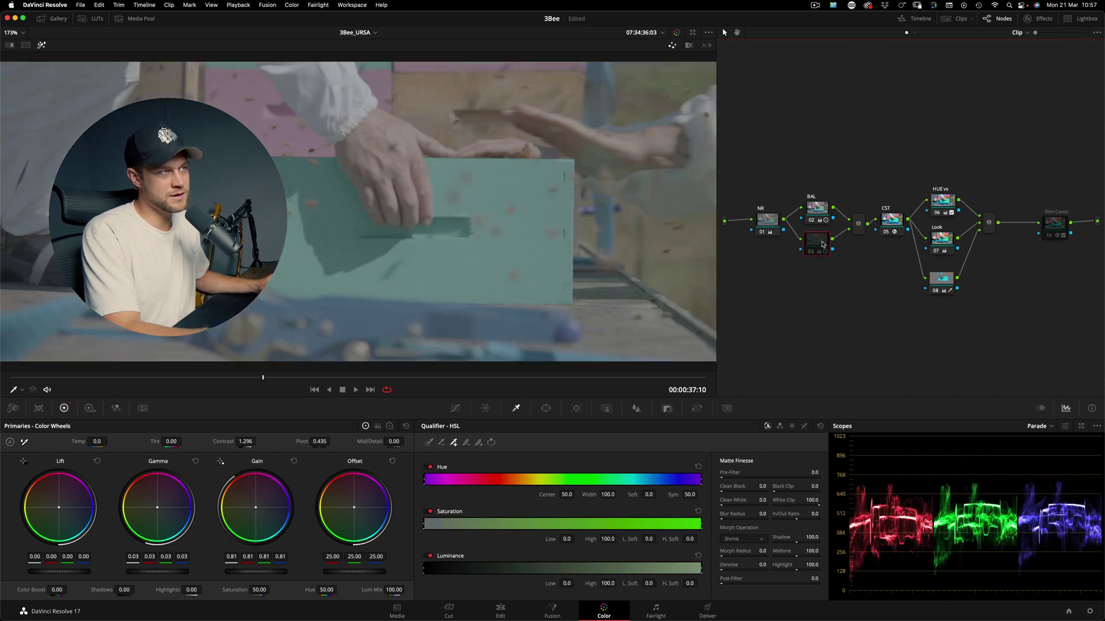
{"action": "left_click", "coordinate": [941, 281]}
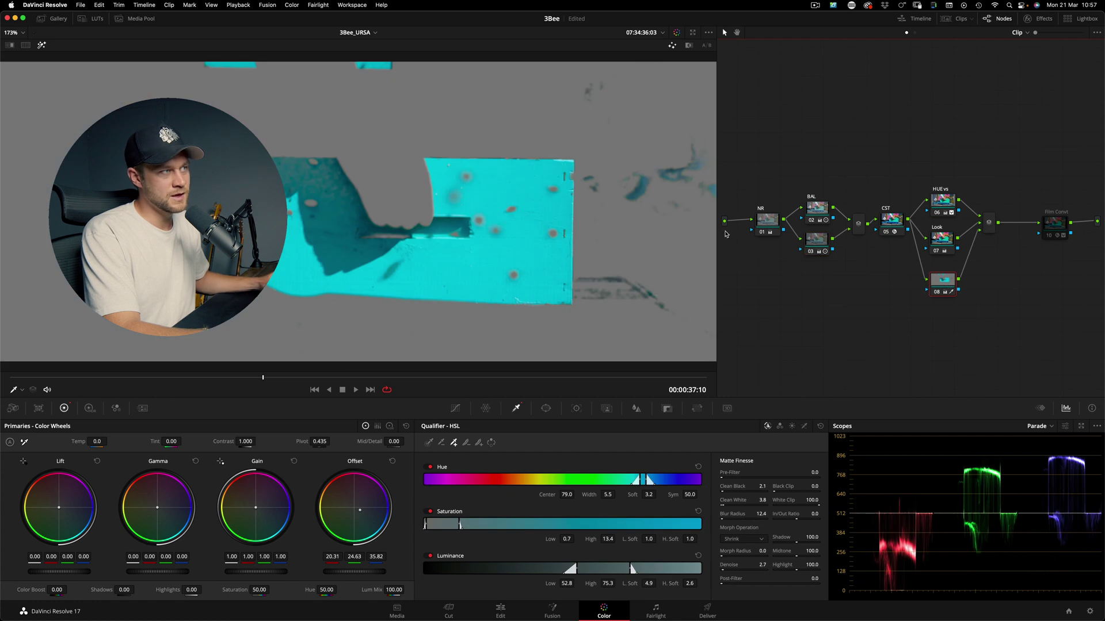
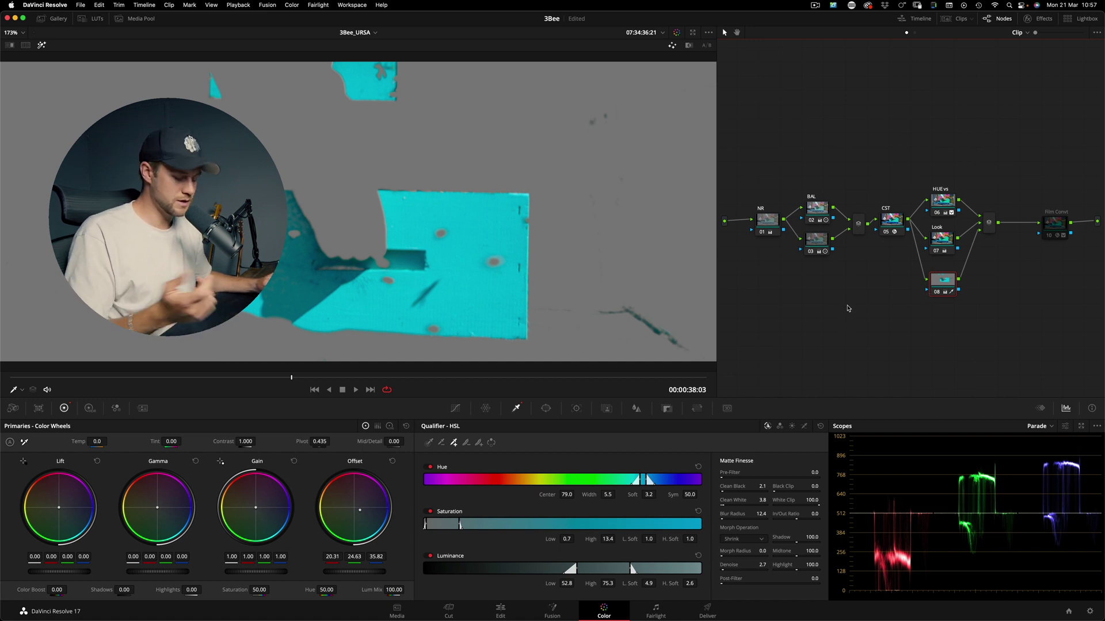
Disable the darkening node below BAL and select the BAL node
{"action": "left_click", "coordinate": [822, 250]}
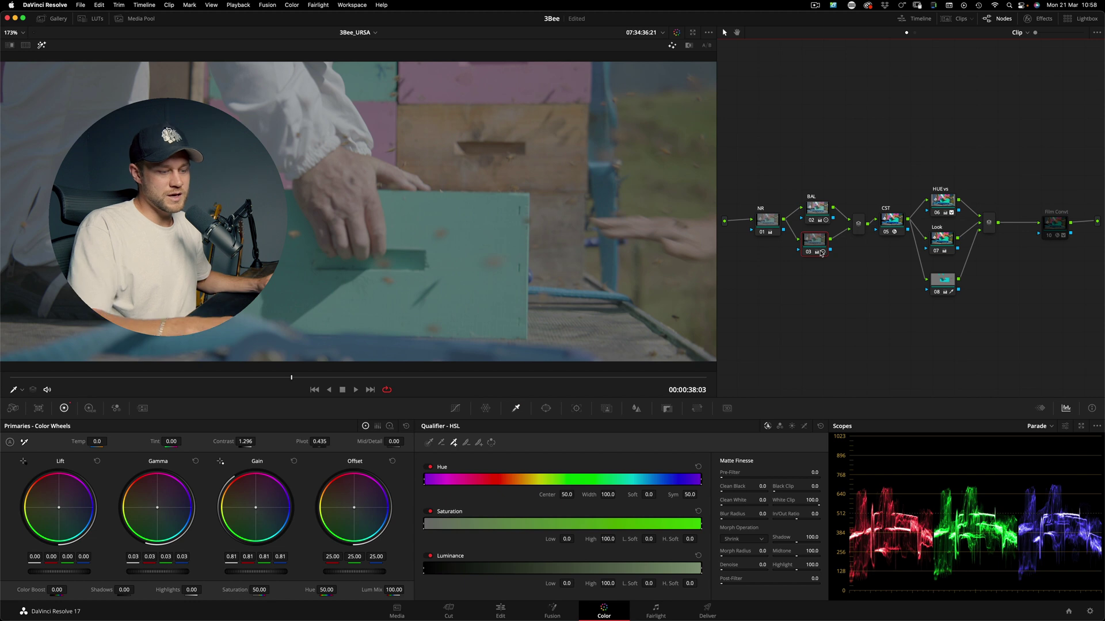
{"action": "key", "text": "super+d"}
{"action": "left_click", "coordinate": [817, 211]}
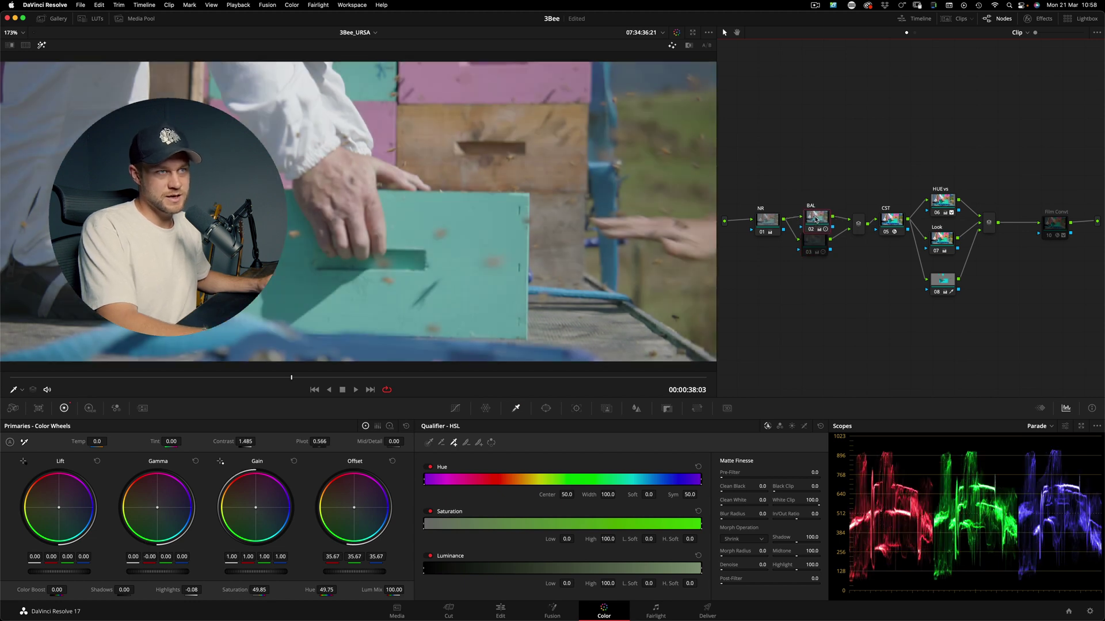
Add a serial node named Global Adj after the mixer, with Contrast 1.144, Pivot 0.805 and Gain 0.79
{"action": "left_click", "coordinate": [987, 227]}
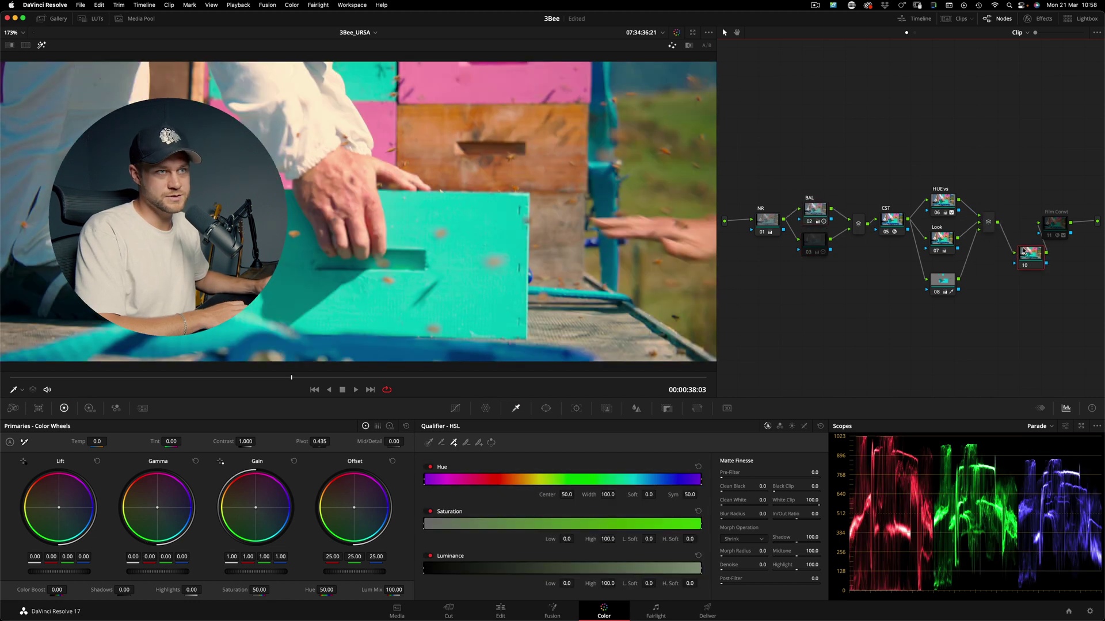
{"action": "key", "text": "alt+s"}
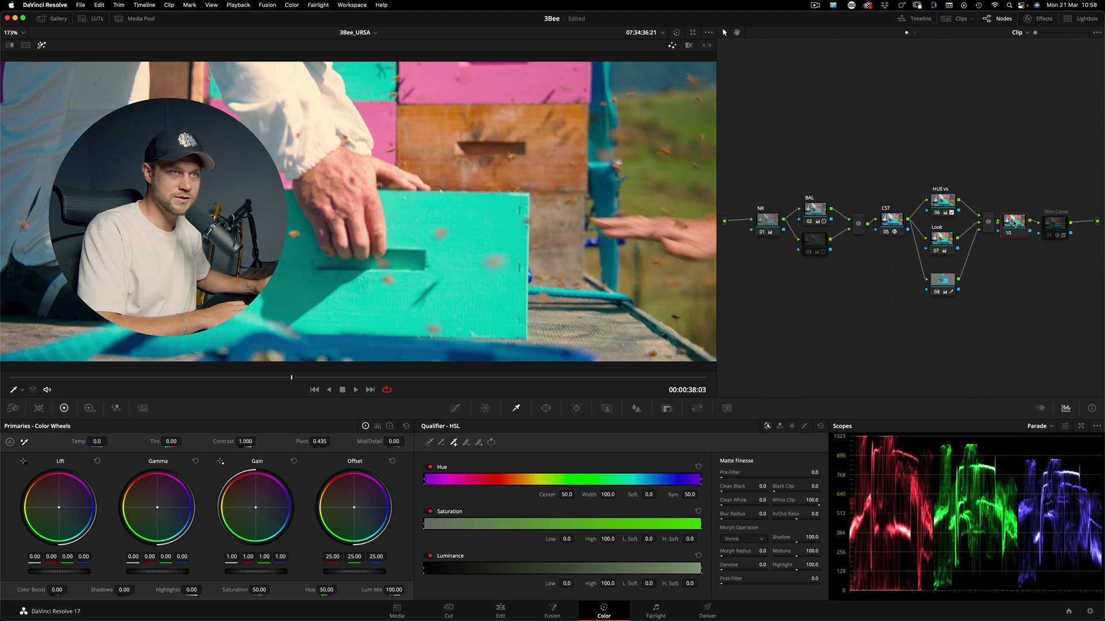
{"action": "left_click_drag", "start_coordinate": [1015, 223], "coordinate": [1016, 183]}
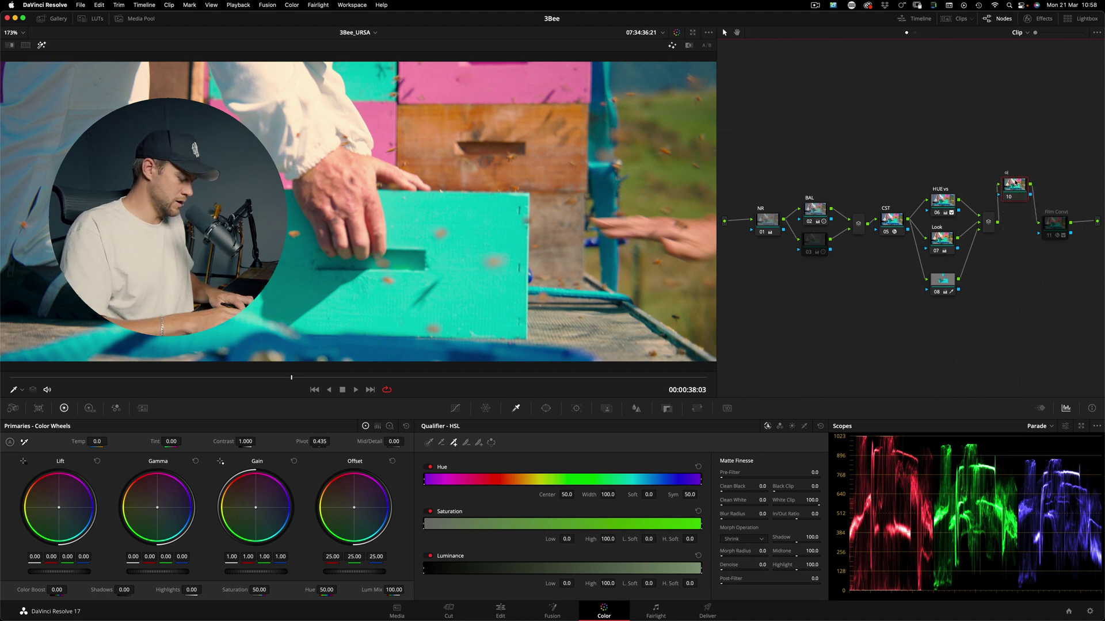
{"action": "type", "text": "j"}
{"action": "key", "text": "Return"}
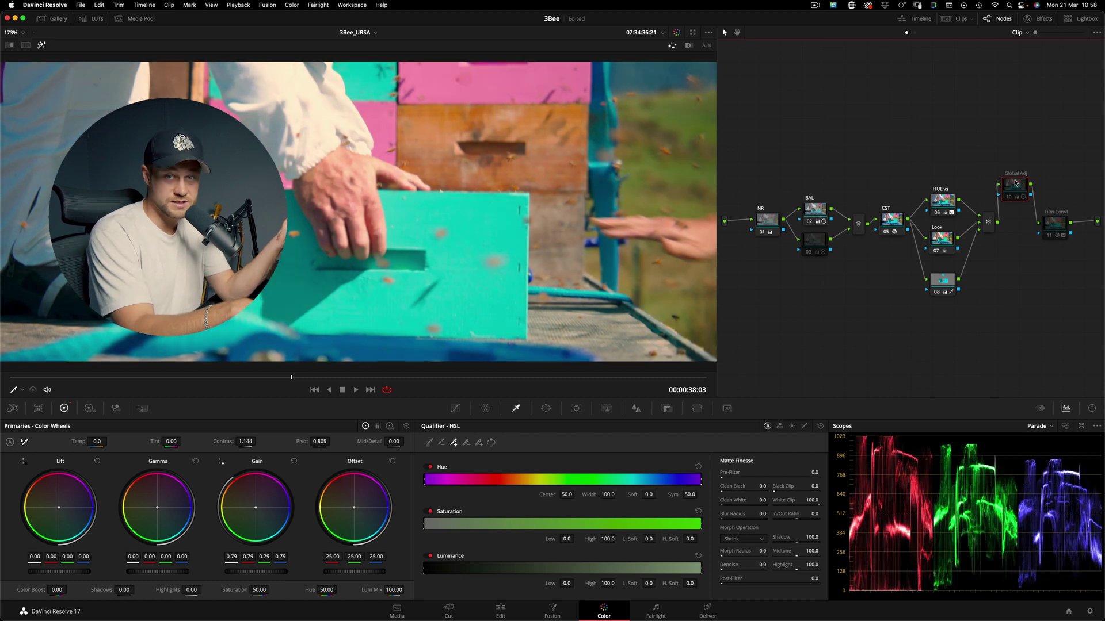
Compare the image with Global Adj off and on, and review the grade at the BAL and CST nodes
{"action": "key", "text": "ctrl+d"}
{"action": "key", "text": "ctrl+d"}
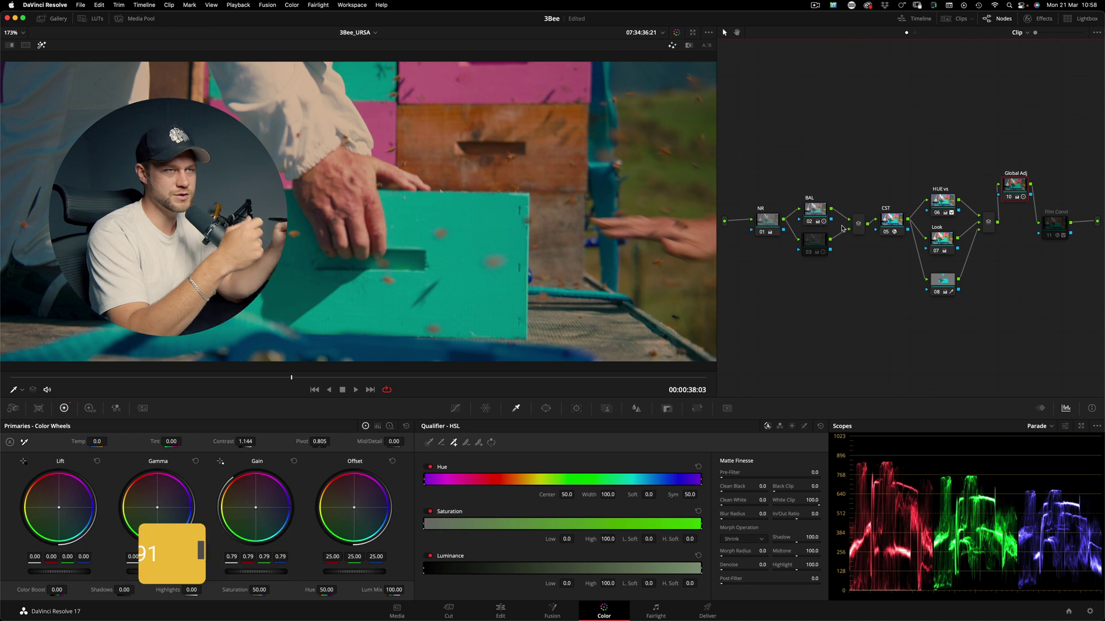
{"action": "left_click_drag", "start_coordinate": [1008, 185], "coordinate": [1011, 170]}
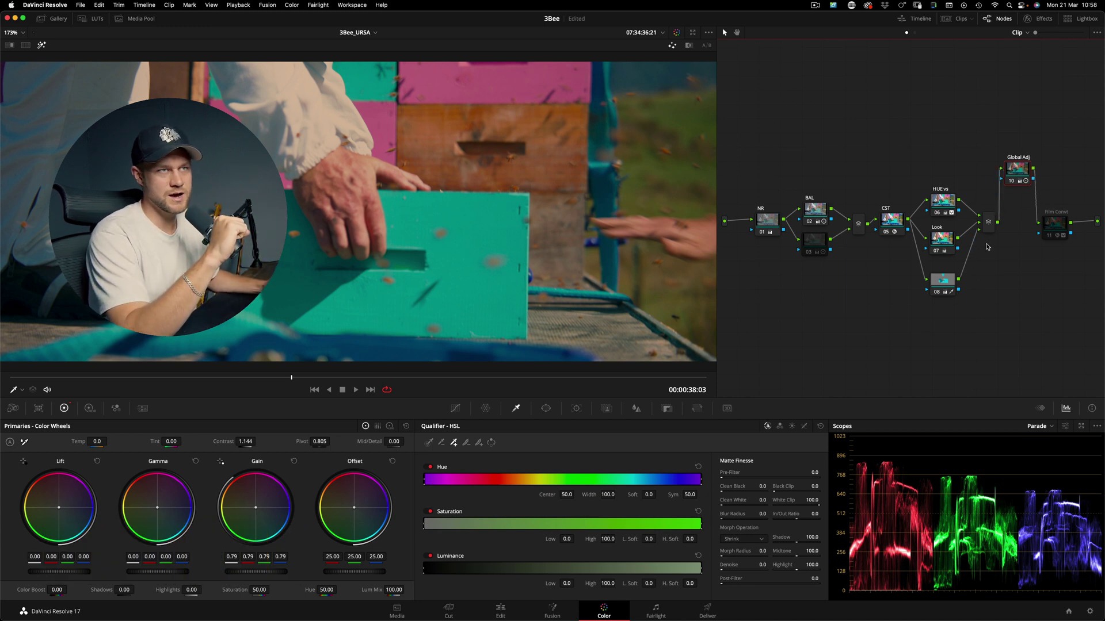
{"action": "left_click_drag", "start_coordinate": [1020, 168], "coordinate": [1016, 172]}
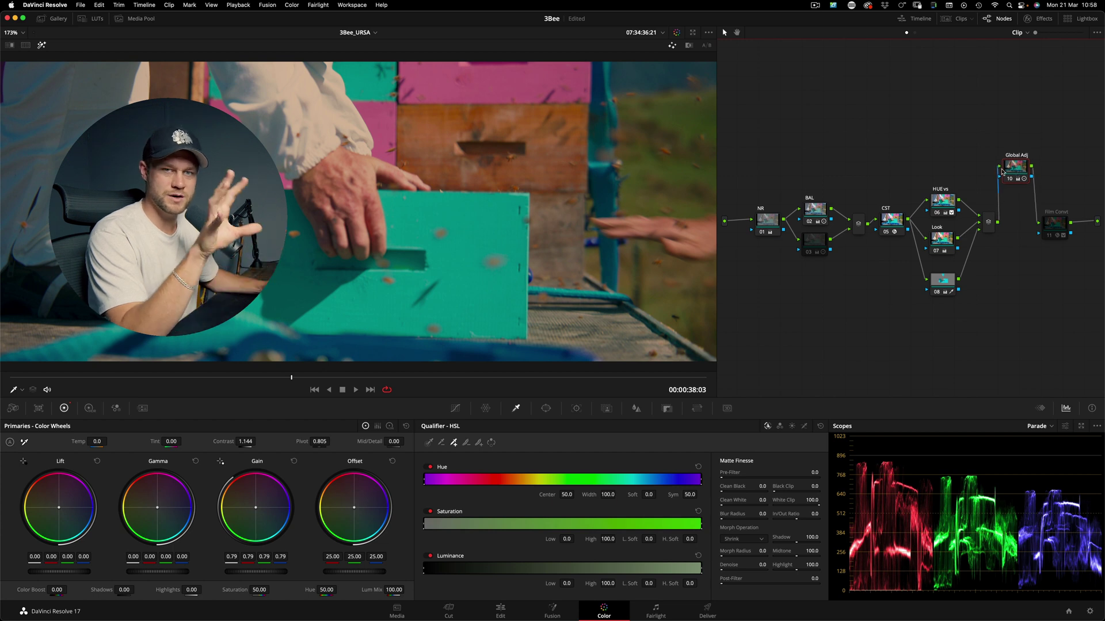
{"action": "left_click", "coordinate": [818, 213]}
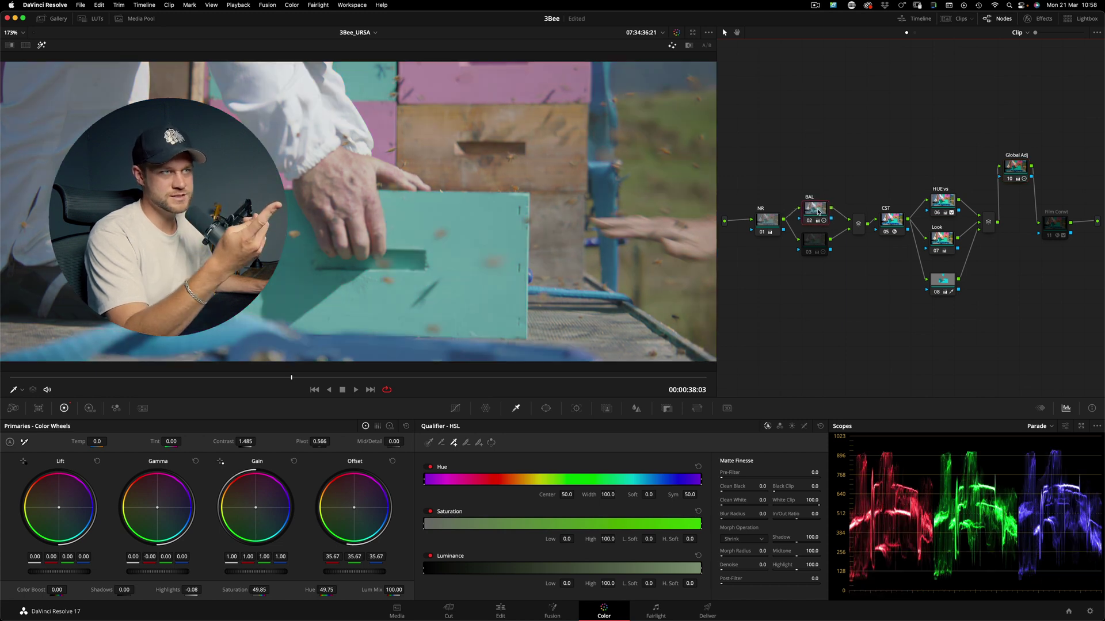
{"action": "left_click", "coordinate": [890, 221]}
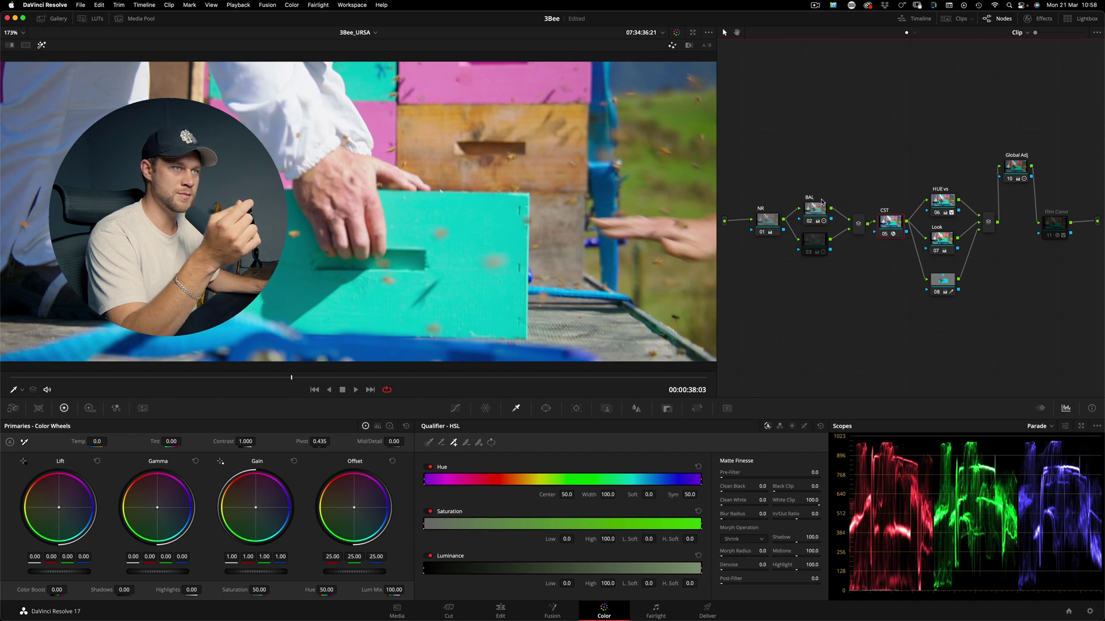
Delete the Global Adj node and the darkening node parallel to BAL
{"action": "left_click", "coordinate": [1021, 166]}
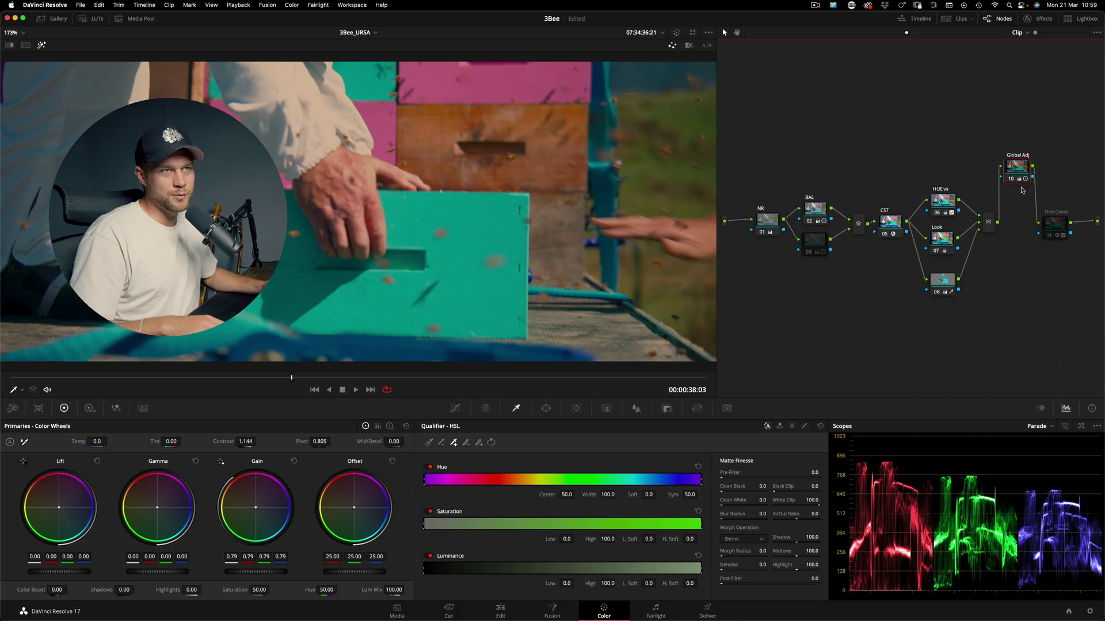
{"action": "key", "text": "Delete"}
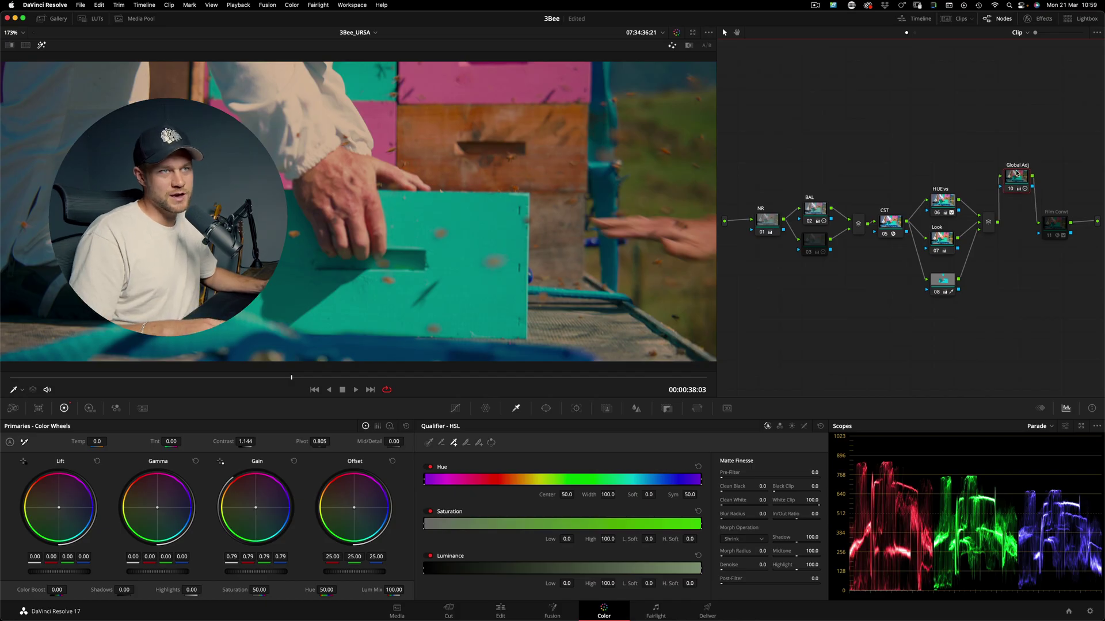
{"action": "left_click", "coordinate": [821, 244]}
{"action": "mouse_move", "coordinate": [821, 244]}
{"action": "left_mouse_down"}
{"action": "mouse_move", "coordinate": [814, 226]}
{"action": "mouse_move", "coordinate": [828, 226]}
{"action": "left_mouse_up"}
{"action": "key", "text": "Delete"}
{"action": "left_click_drag", "start_coordinate": [941, 281], "coordinate": [942, 277]}
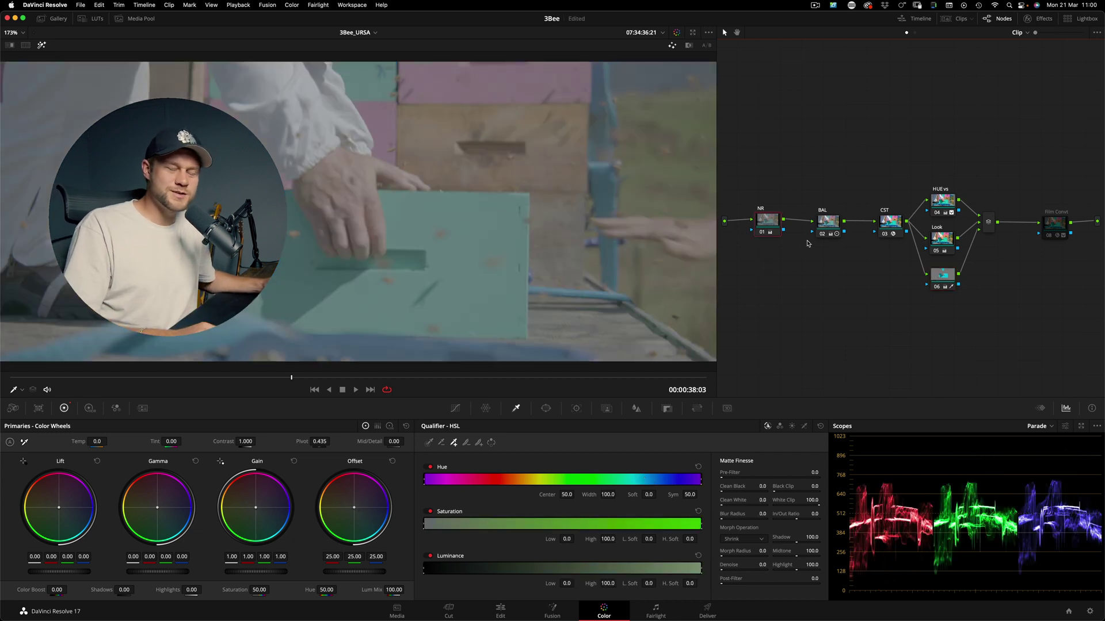
Add a separate corrector node below the main node chain and connect the source input to it
{"action": "right_click", "coordinate": [765, 268]}
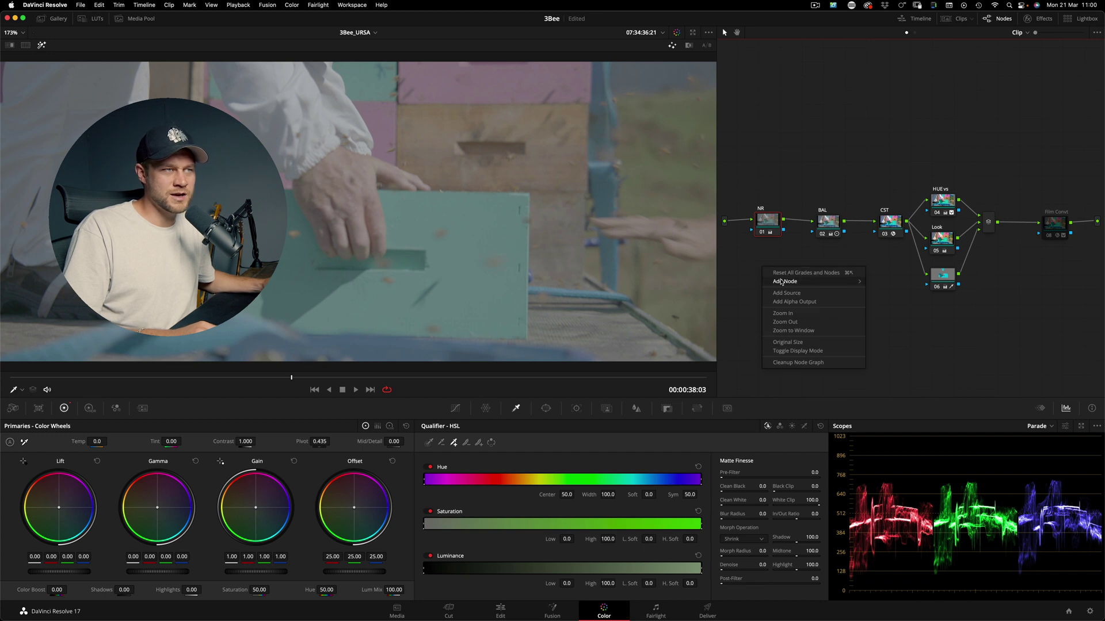
{"action": "mouse_move", "coordinate": [781, 281]}
{"action": "left_click", "coordinate": [880, 284]}
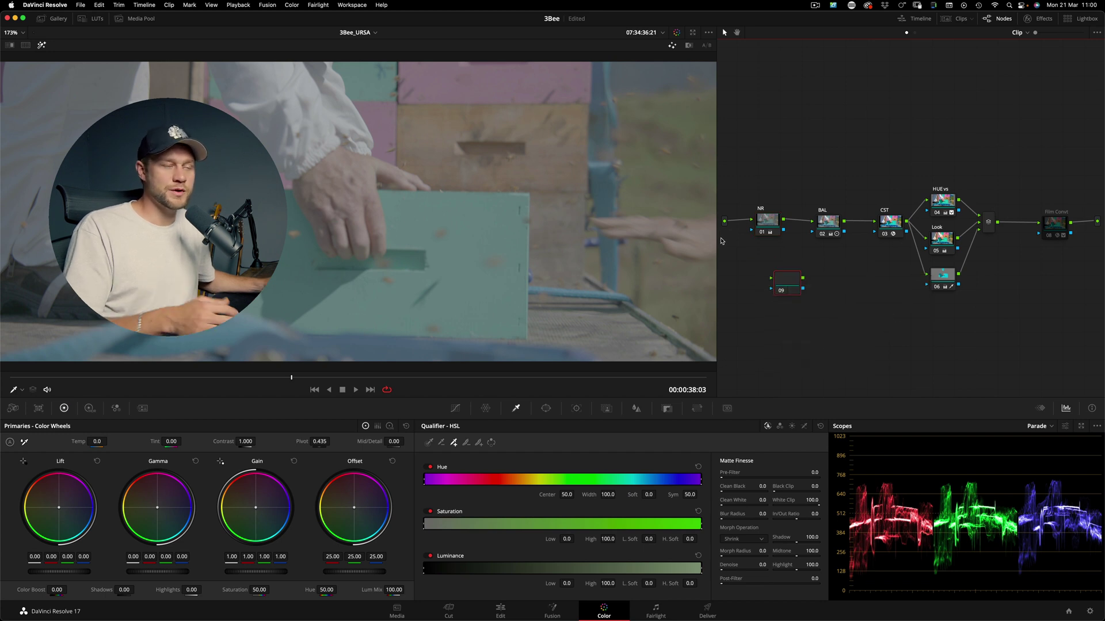
{"action": "left_click_drag", "start_coordinate": [725, 223], "coordinate": [760, 289]}
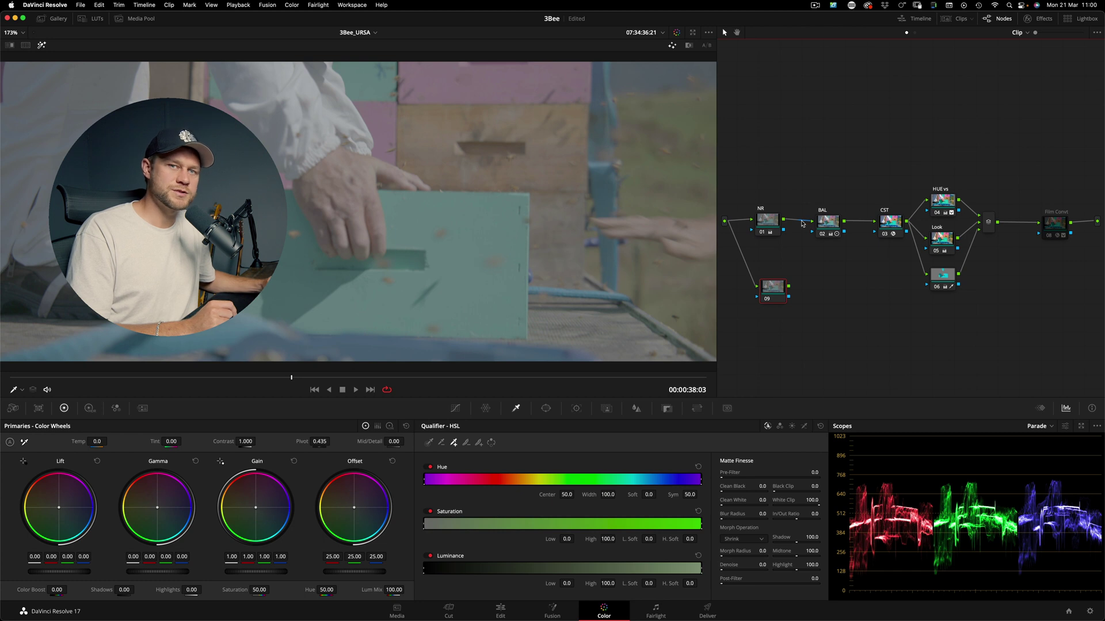
{"action": "left_click_drag", "start_coordinate": [782, 297], "coordinate": [795, 313]}
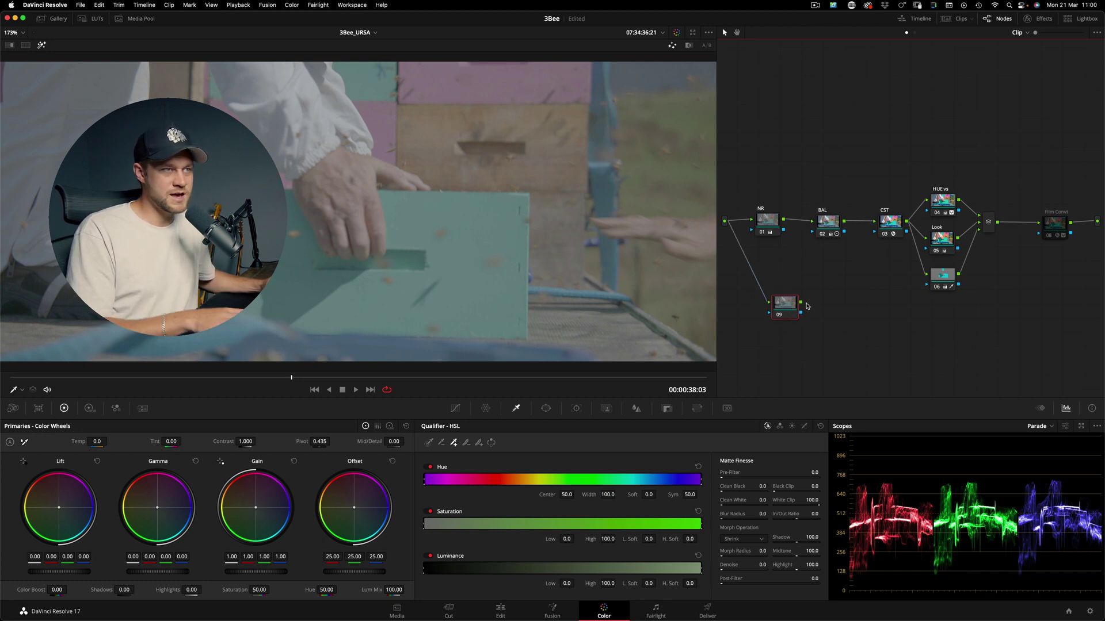
{"action": "left_click_drag", "start_coordinate": [804, 305], "coordinate": [988, 221]}
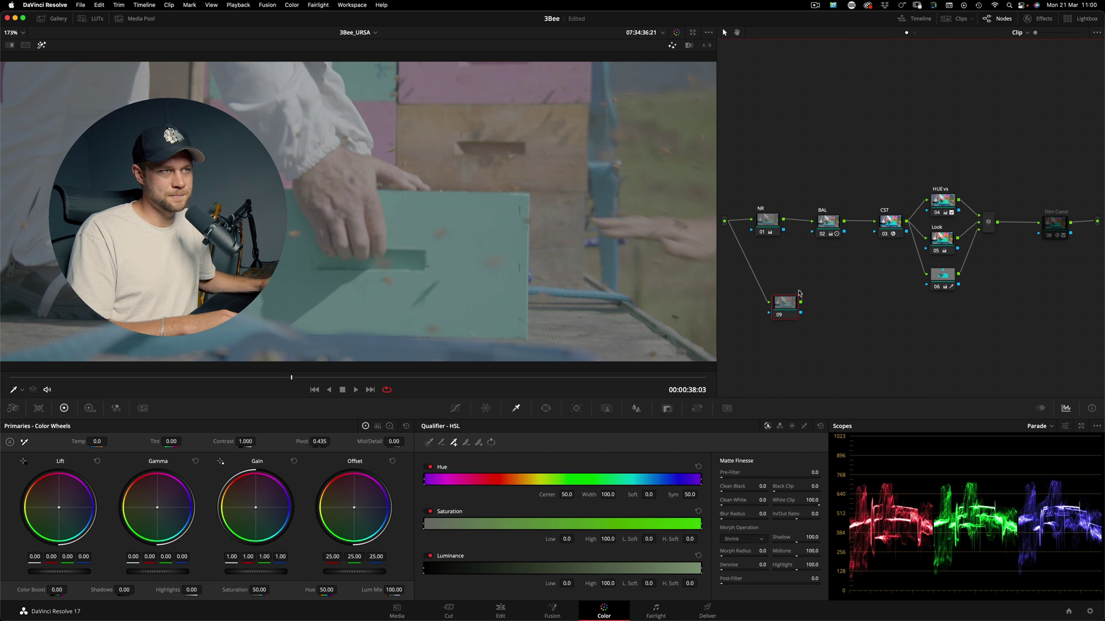
{"action": "left_click_drag", "start_coordinate": [782, 300], "coordinate": [783, 315]}
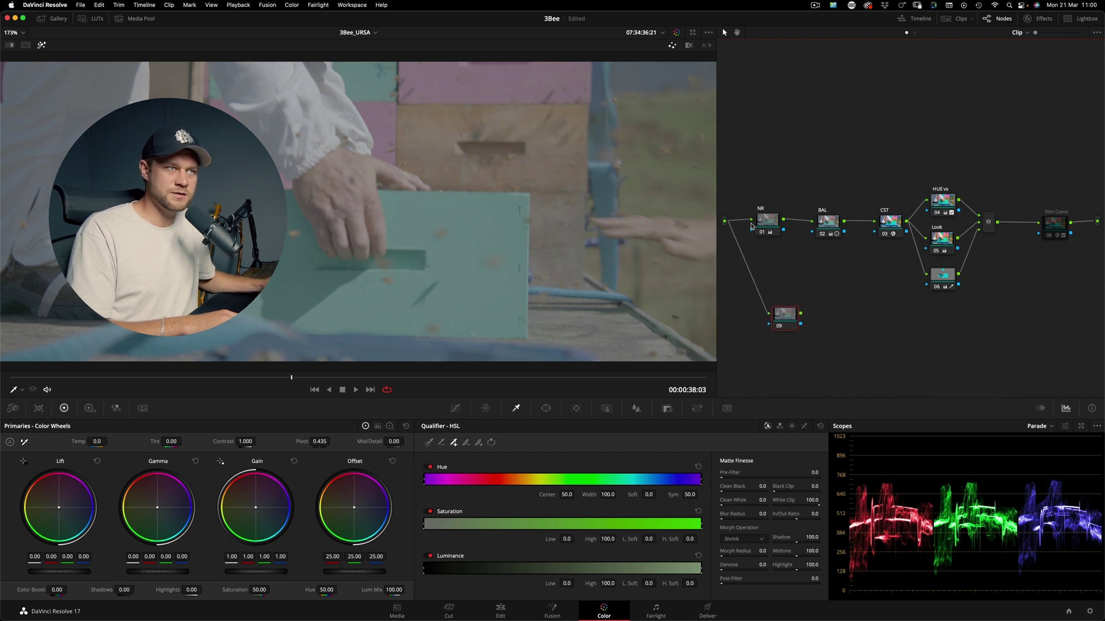
{"action": "left_click", "coordinate": [785, 315]}
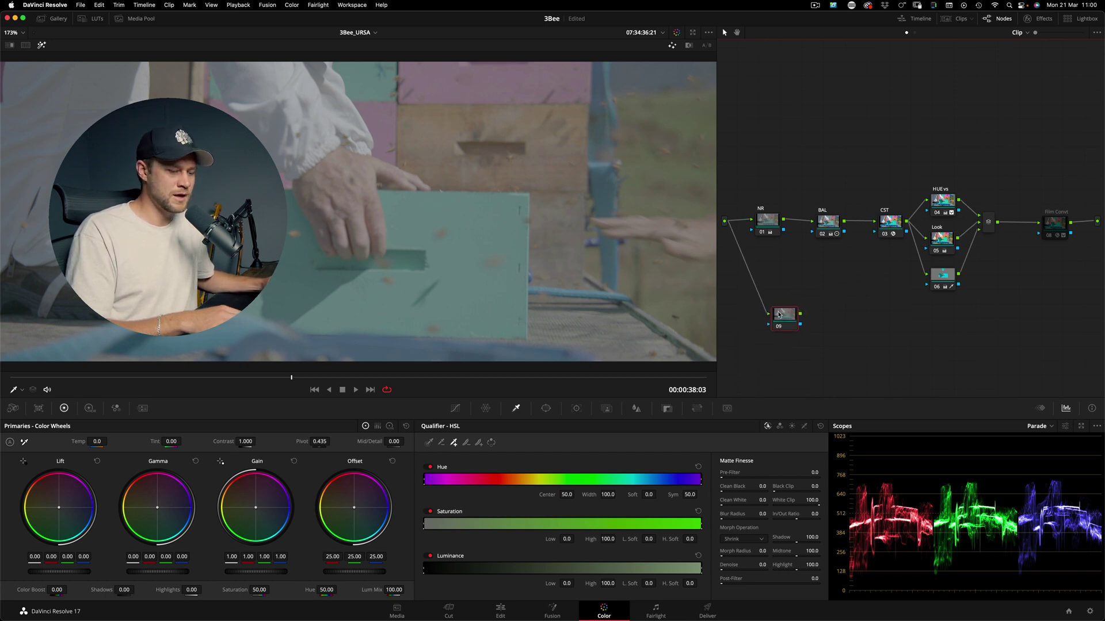
Balance the new source-connected node with Contrast 1.581, Pivot 0.428, Saturation 85.95 and Offset 25.30/24.86/24.55, comparing it off and on
{"action": "key", "text": "shift+h"}
{"action": "key", "text": "shift+h"}
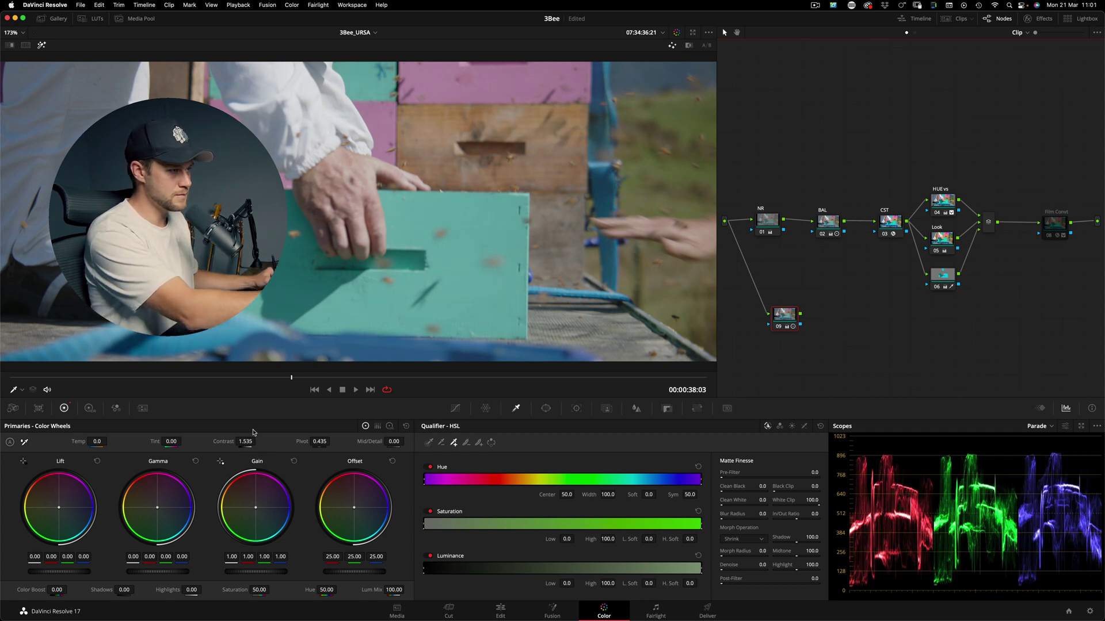
{"action": "mouse_move", "coordinate": [320, 441]}
{"action": "left_mouse_down"}
{"action": "mouse_move", "coordinate": [342, 390]}
{"action": "mouse_move", "coordinate": [324, 449]}
{"action": "left_mouse_up"}
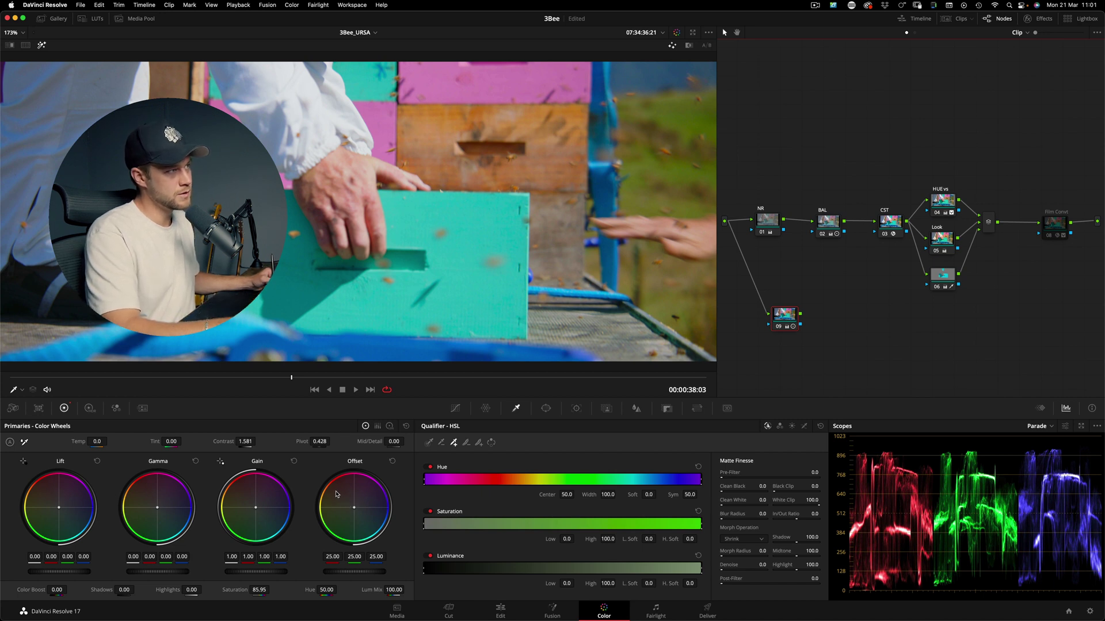
{"action": "mouse_move", "coordinate": [337, 494]}
{"action": "left_mouse_down"}
{"action": "mouse_move", "coordinate": [326, 490]}
{"action": "mouse_move", "coordinate": [336, 491]}
{"action": "left_mouse_up"}
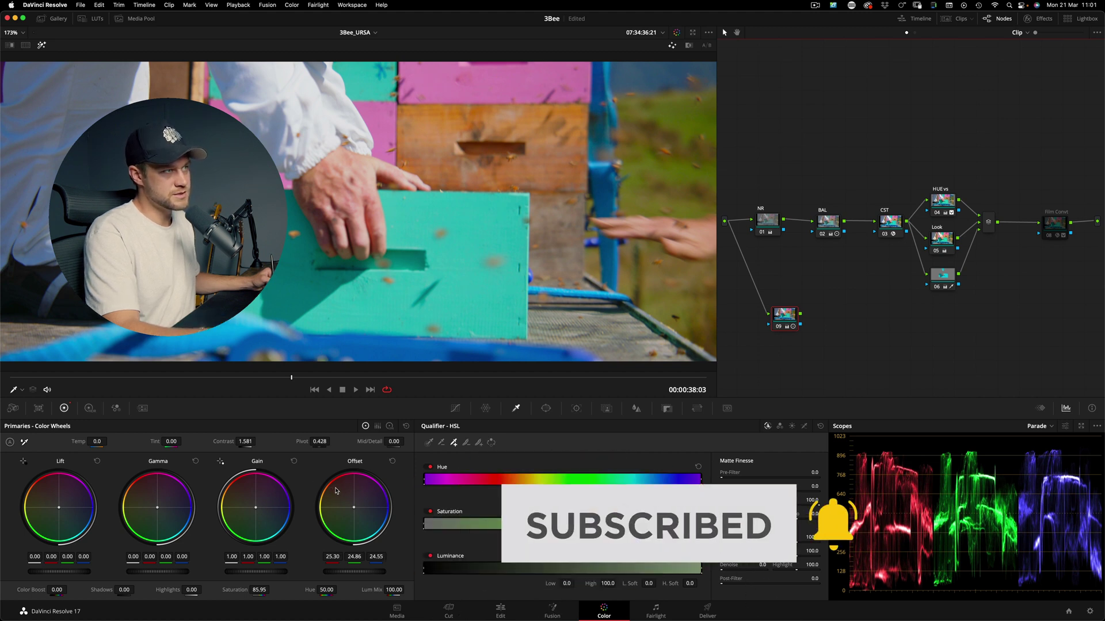
{"action": "key", "text": "super+d"}
{"action": "key", "text": "super+d"}
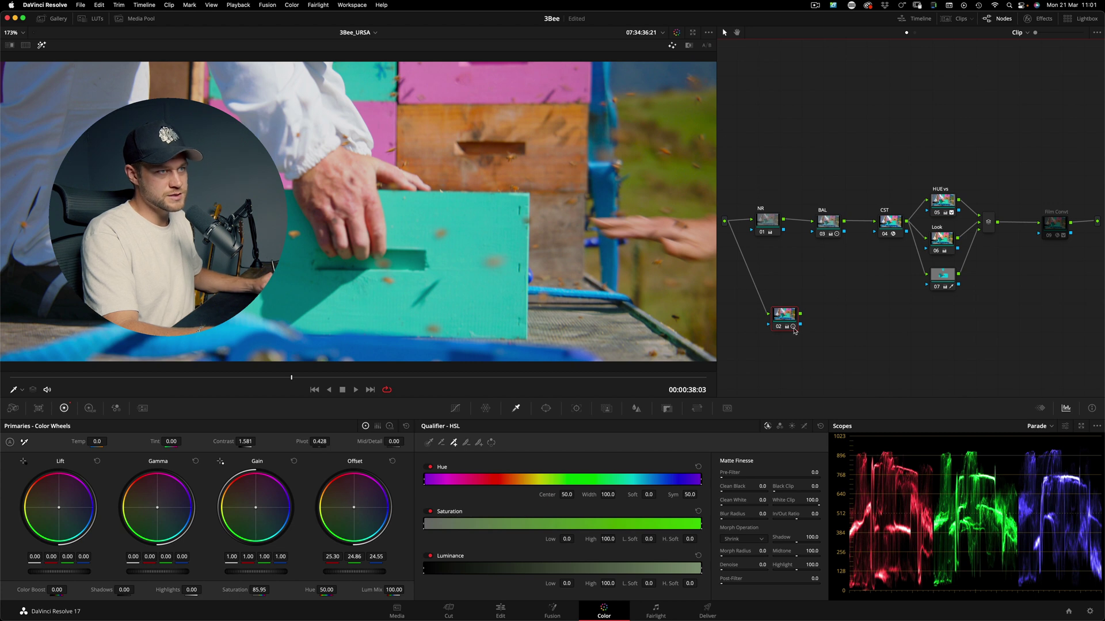
Label the new source-connected node "2nd BAL" and fine-tune its position below the main node chain
{"action": "left_click_drag", "start_coordinate": [794, 317], "coordinate": [784, 313]}
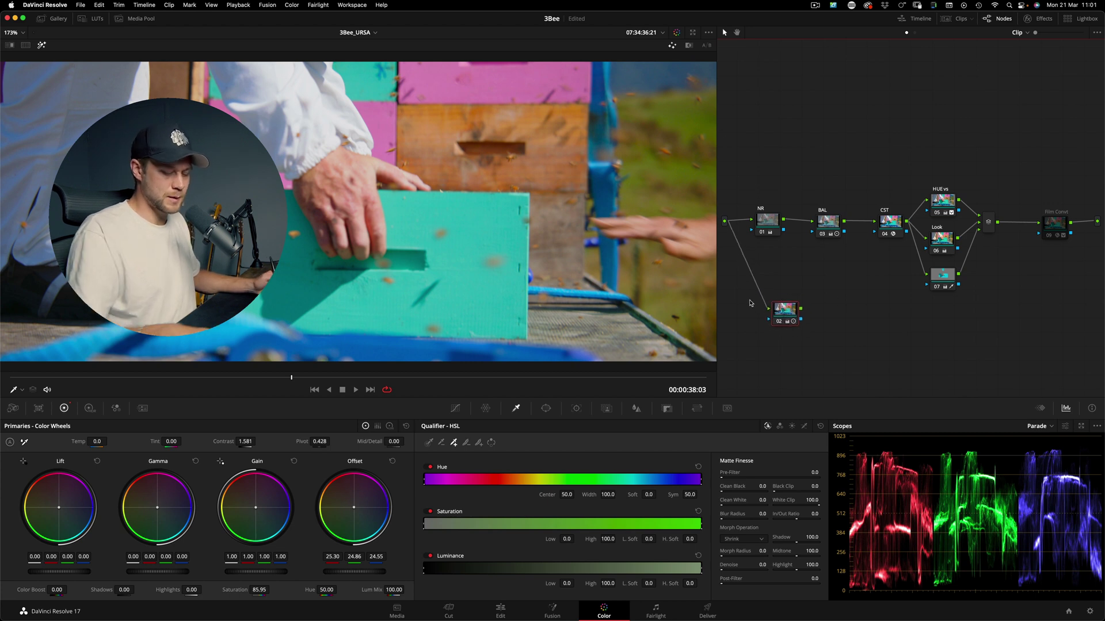
{"action": "type", "text": "2nd BA"}
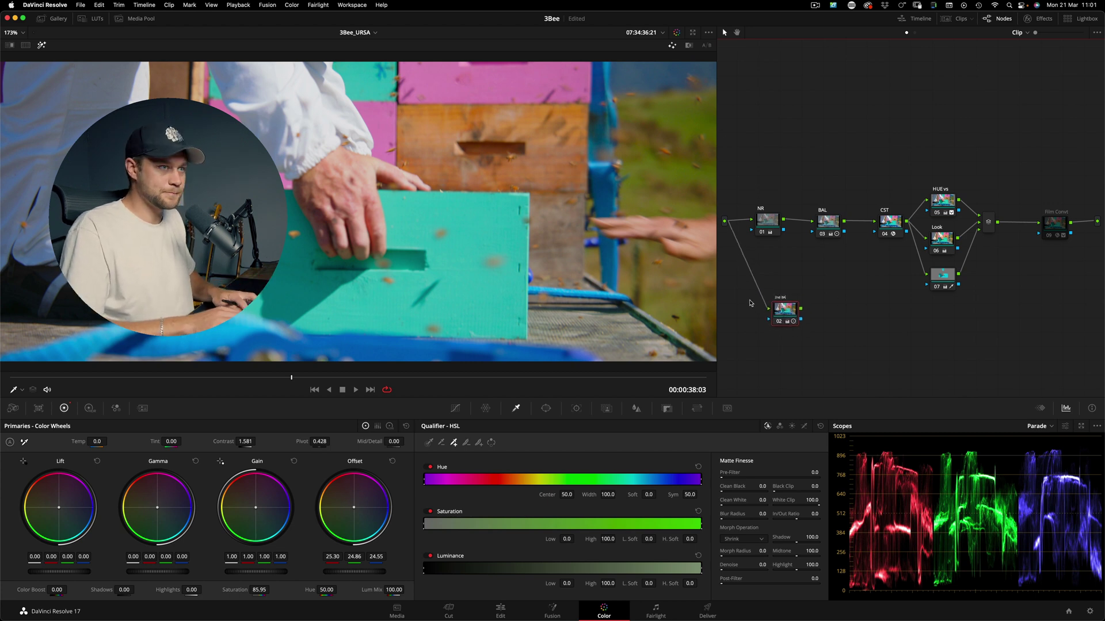
{"action": "type", "text": "L"}
{"action": "key", "text": "Return"}
{"action": "left_click_drag", "start_coordinate": [788, 314], "coordinate": [781, 313]}
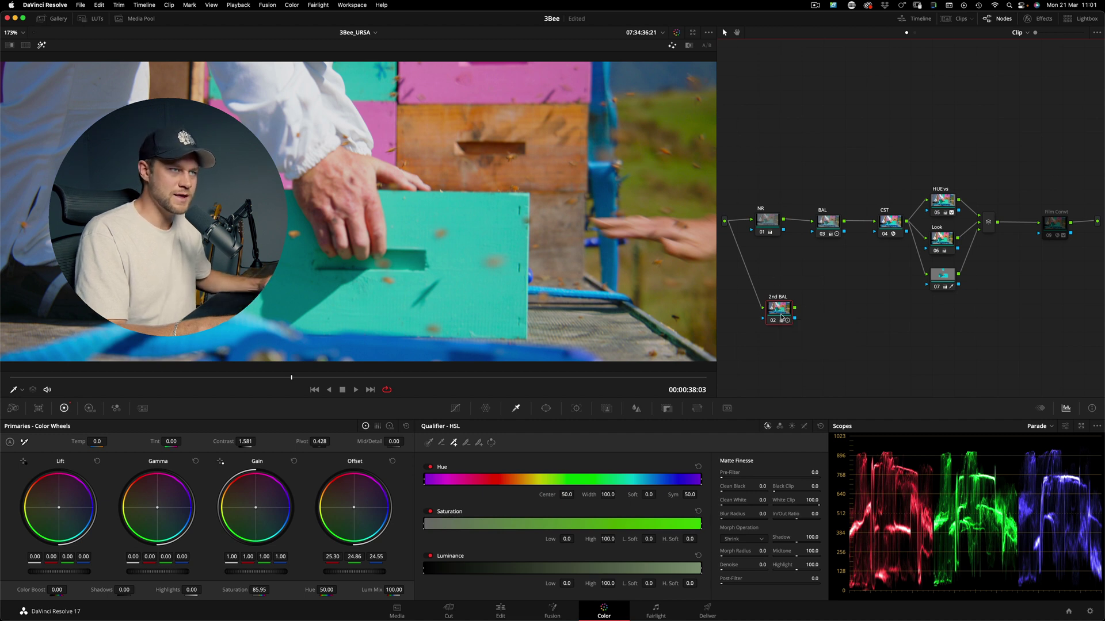
{"action": "left_click_drag", "start_coordinate": [781, 318], "coordinate": [781, 315]}
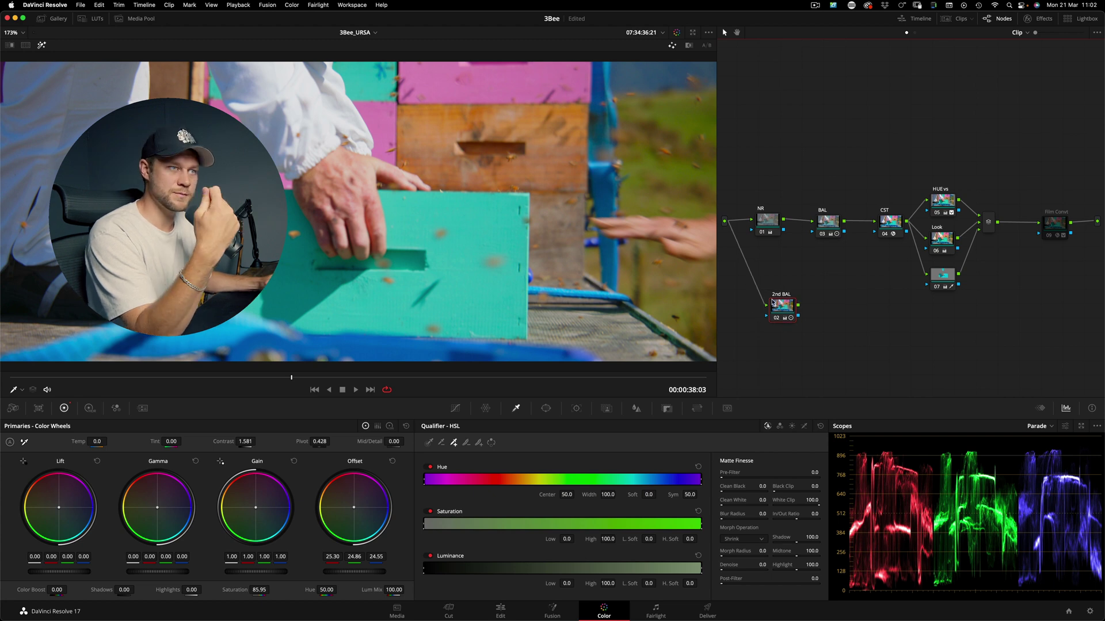
{"action": "left_click_drag", "start_coordinate": [774, 302], "coordinate": [770, 298]}
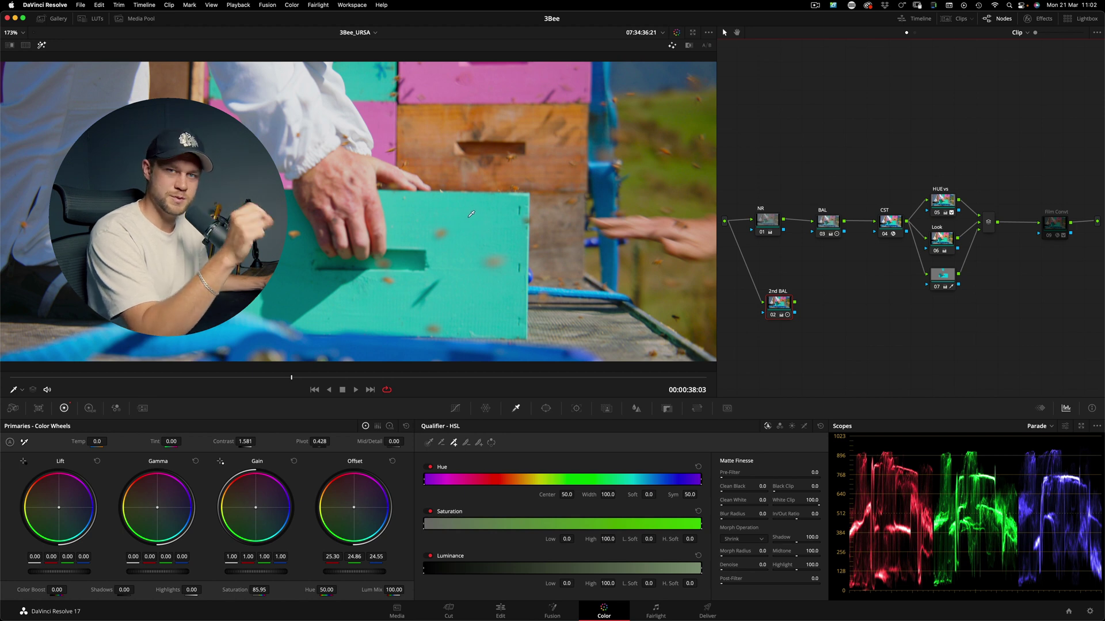
{"action": "left_click_drag", "start_coordinate": [791, 309], "coordinate": [788, 309]}
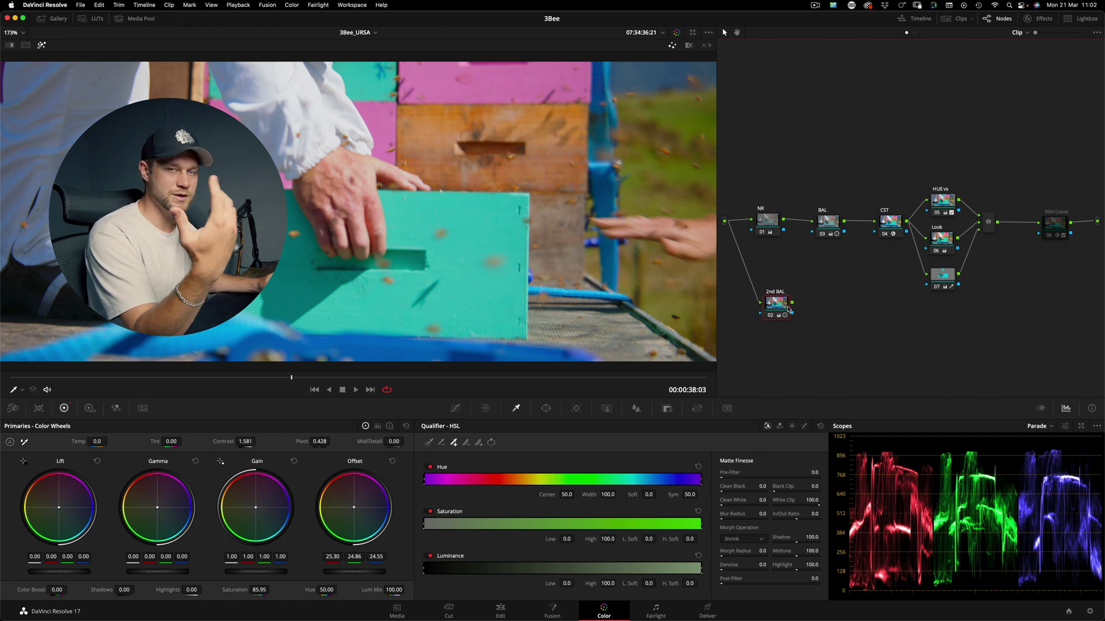
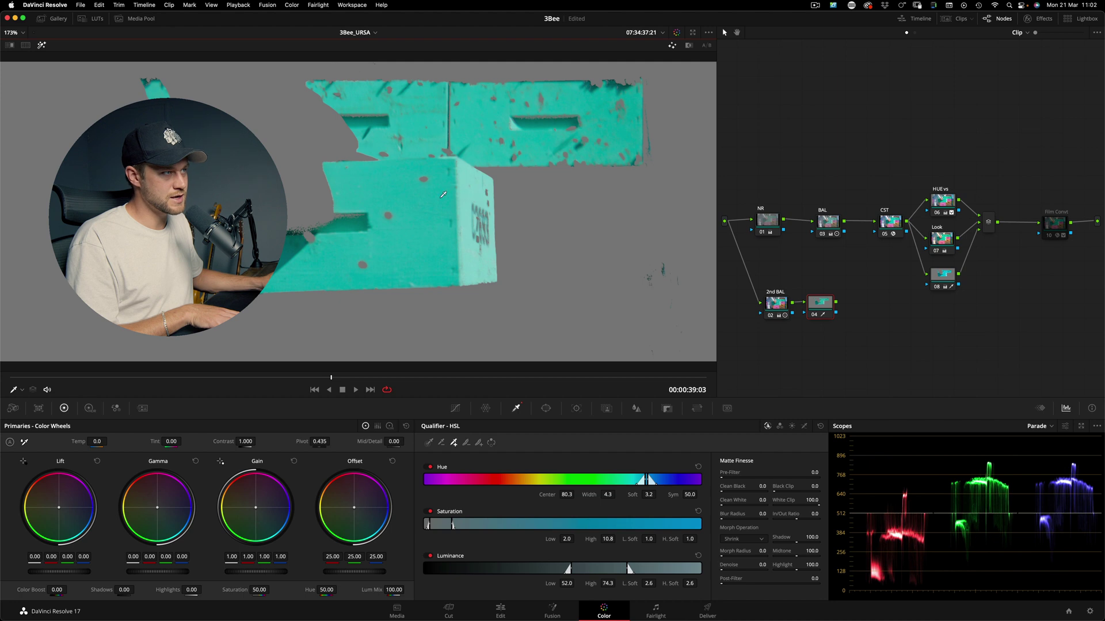
Extend the green box key on the node after 2nd BAL to Hue Center 79.2, Width 6.6, Saturation Low 0.3 and Luminance Low 48.1
{"action": "key", "text": "shift+h"}
{"action": "left_click_drag", "start_coordinate": [319, 230], "coordinate": [287, 231]}
{"action": "key", "text": "shift+h"}
{"action": "key", "text": "shift+h"}
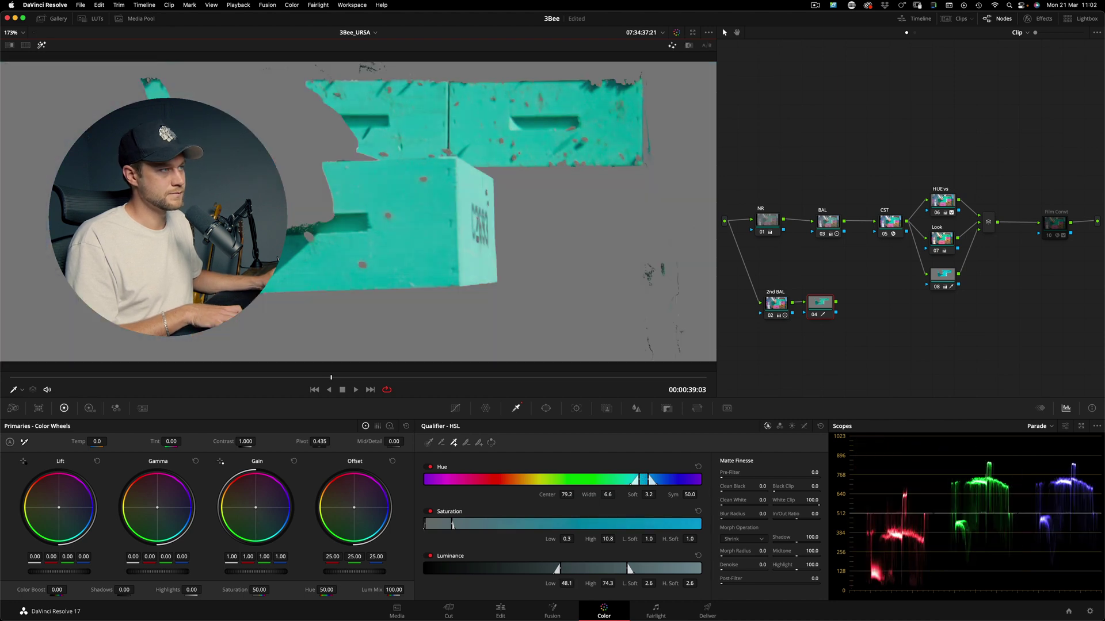
Play through the clip and check the box key at several frames, with and without the highlight view
{"action": "key", "text": "space"}
{"action": "key", "text": "shift+h"}
{"action": "key", "text": "shift+h"}
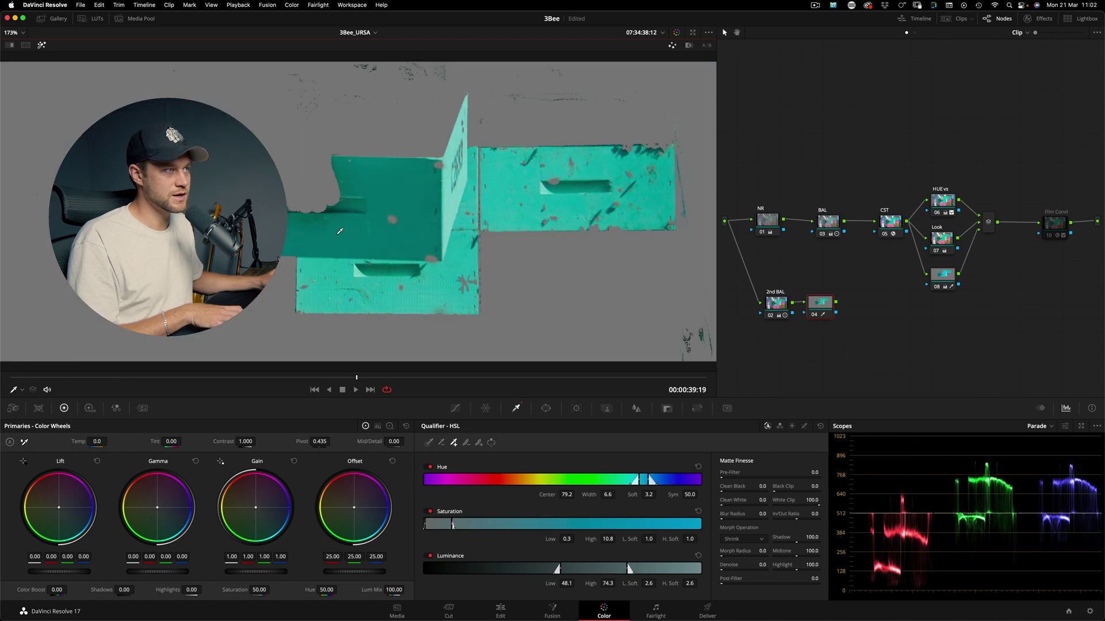
{"action": "key", "text": "space"}
{"action": "key", "text": "shift+h"}
{"action": "key", "text": "shift+h"}
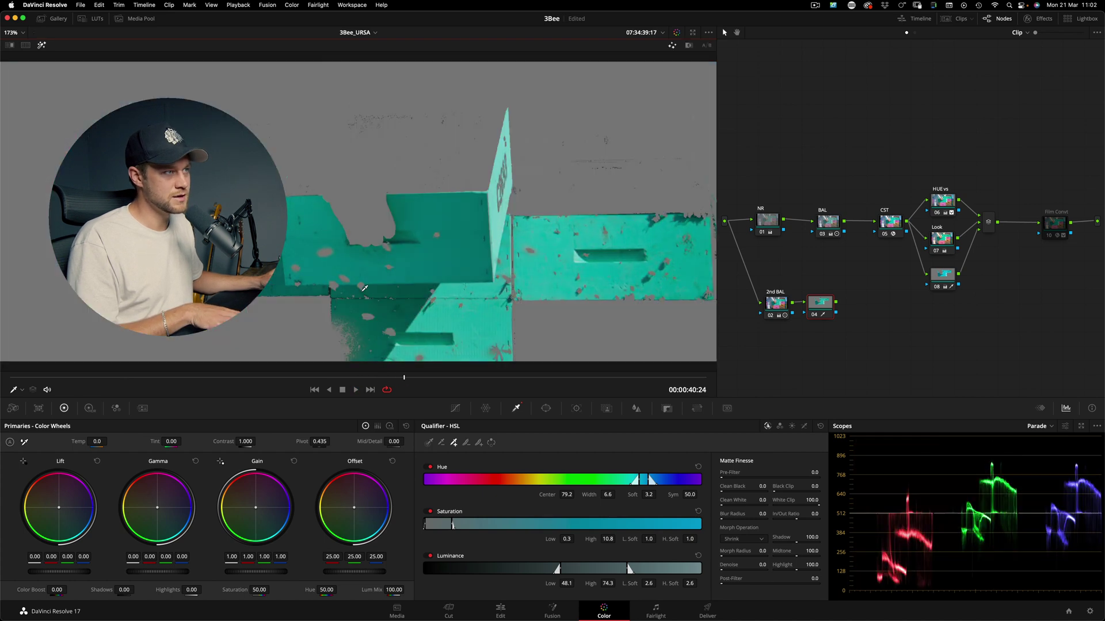
{"action": "key", "text": "shift+h"}
{"action": "key", "text": "shift+h"}
{"action": "key", "text": "shift+h"}
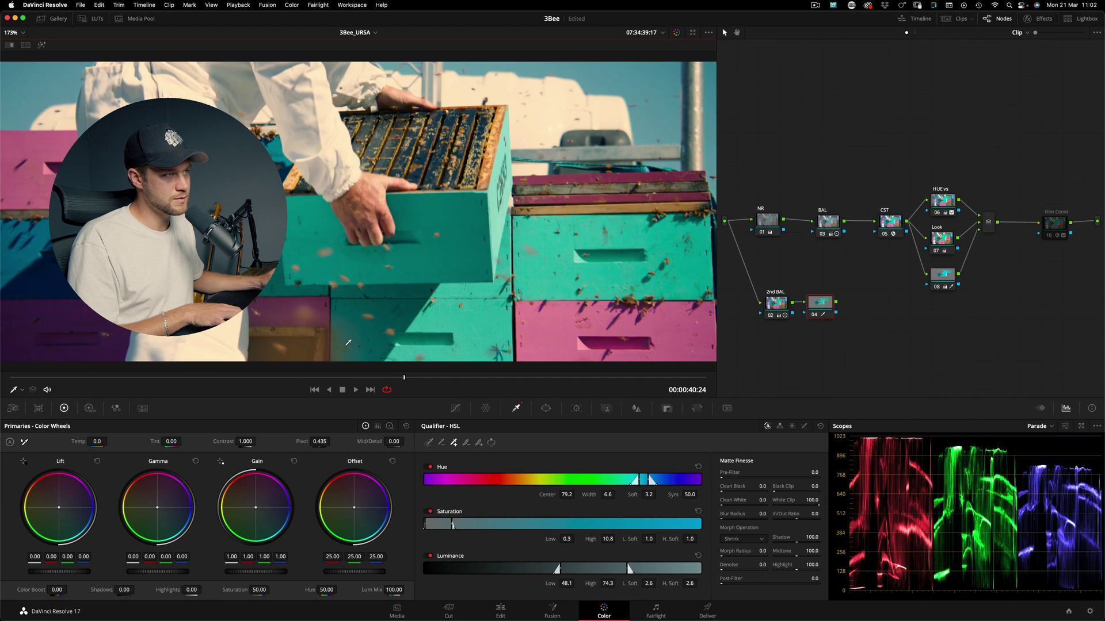
{"action": "key", "text": "space"}
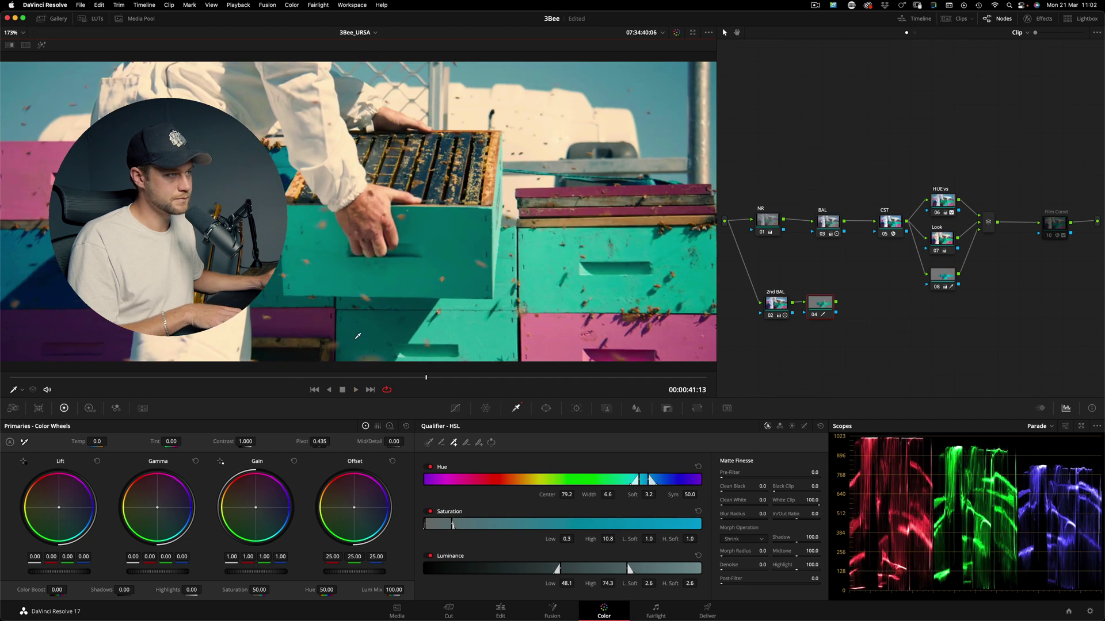
{"action": "key", "text": "shift+h"}
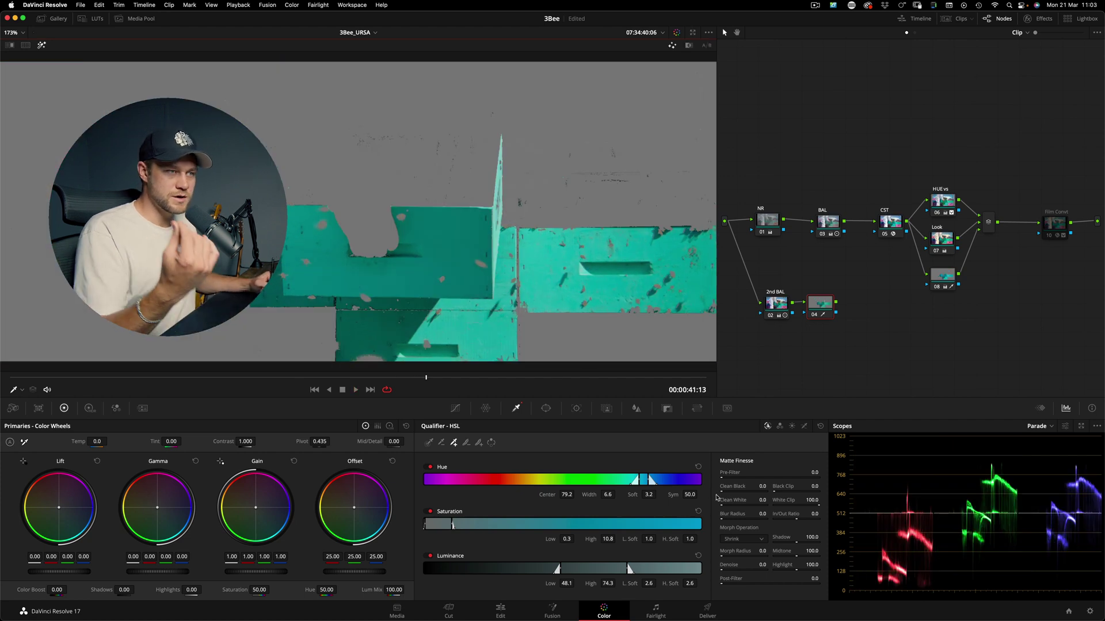
Refine the key's matte with Clean Black 3.2, Clean White 1.6 and Blur Radius 5.2, and move both lower nodes further down
{"action": "left_click_drag", "start_coordinate": [725, 506], "coordinate": [750, 532]}
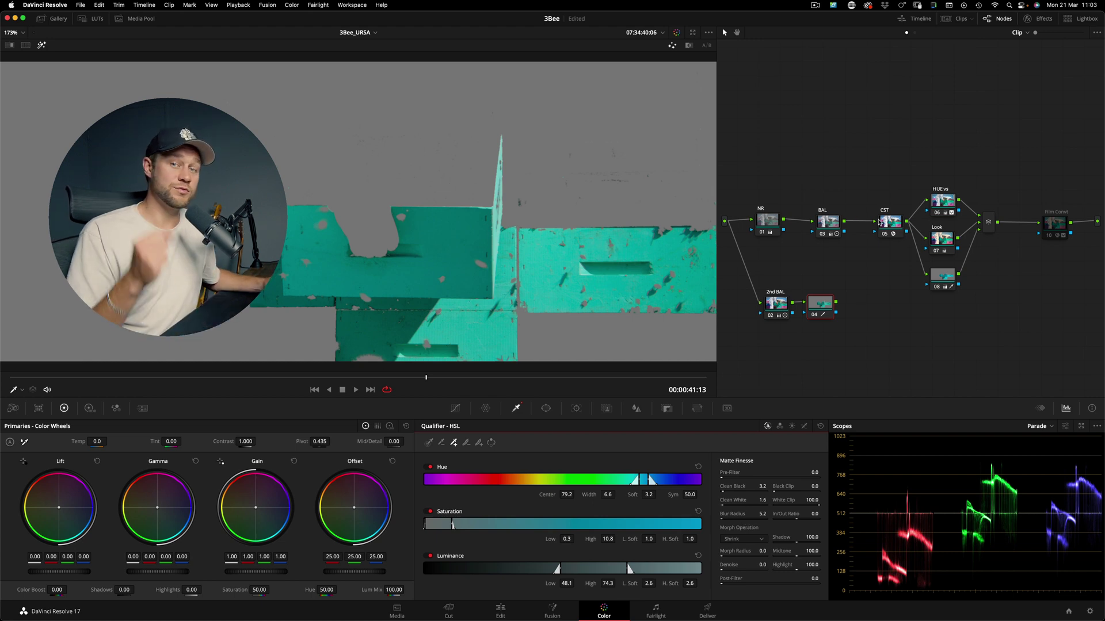
{"action": "left_click_drag", "start_coordinate": [831, 350], "coordinate": [775, 316]}
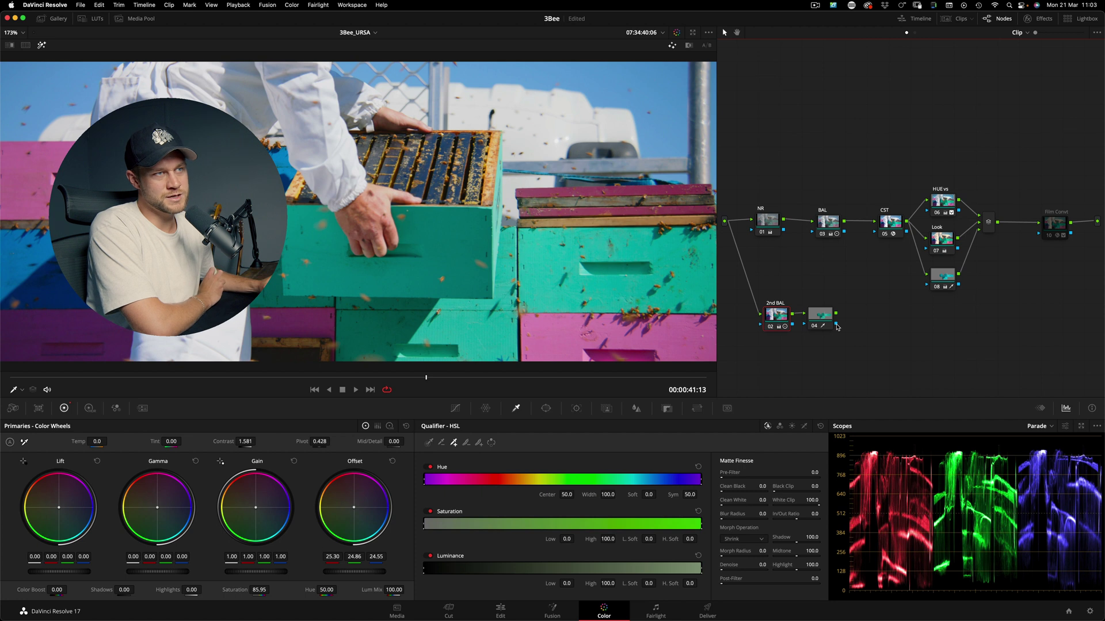
Reset the qualifier on the box recolor node and connect the key output of the node after 2nd BAL to its key input
{"action": "left_click", "coordinate": [954, 285]}
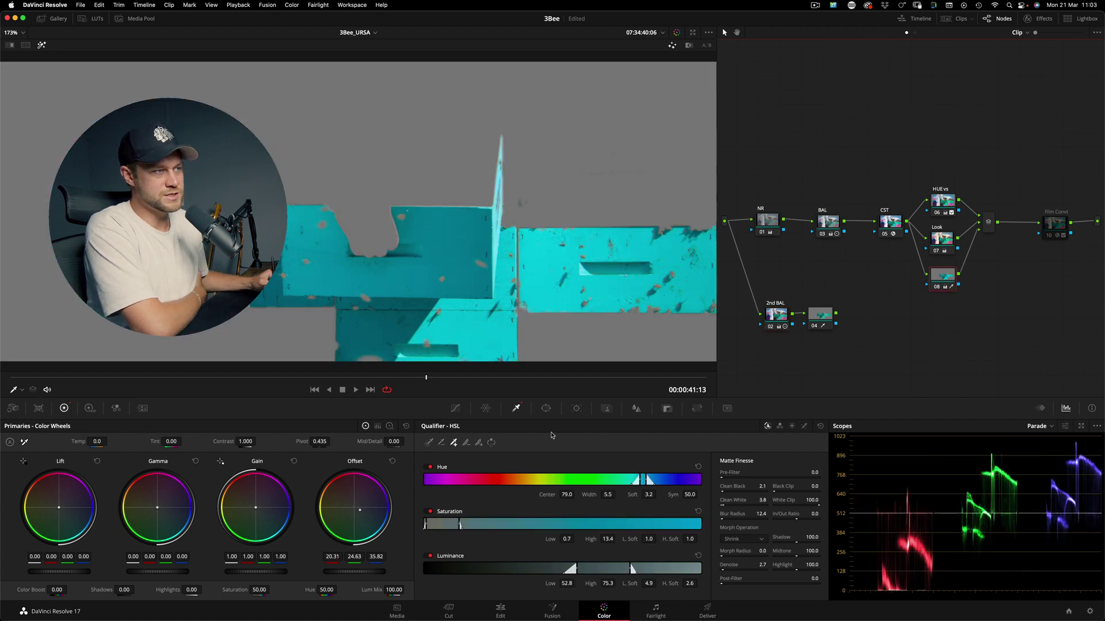
{"action": "left_click", "coordinate": [820, 426]}
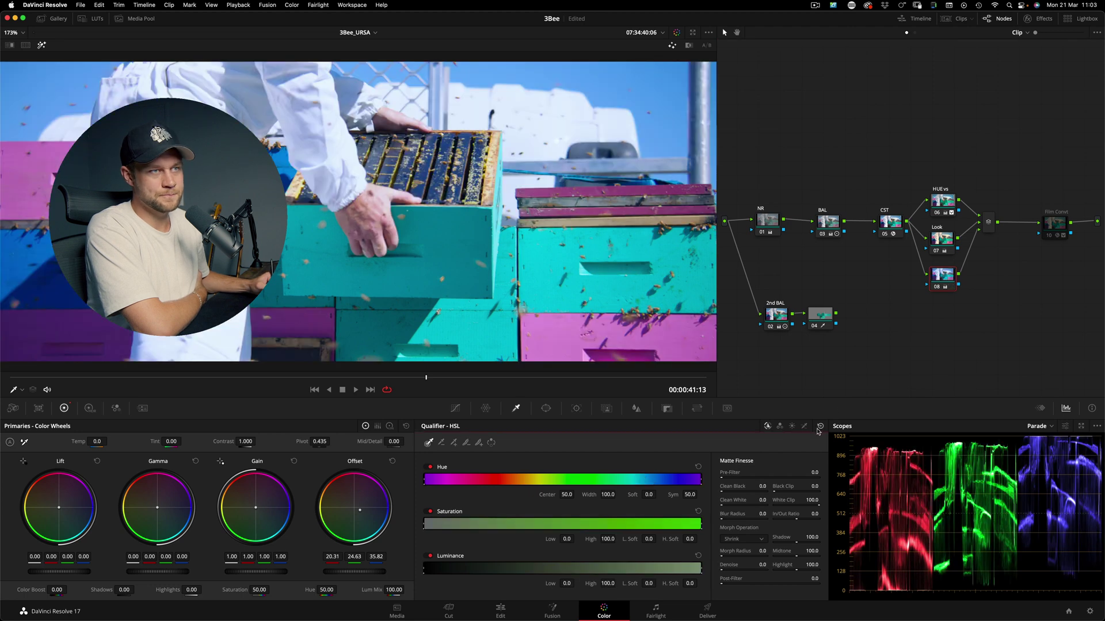
{"action": "left_click_drag", "start_coordinate": [835, 323], "coordinate": [835, 323]}
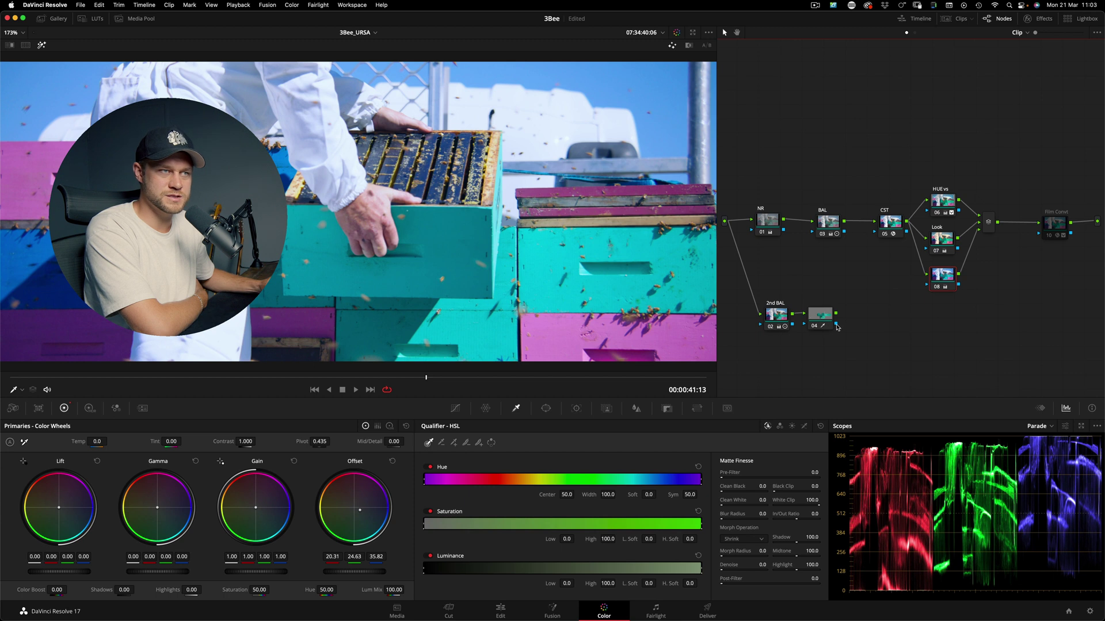
{"action": "left_click_drag", "start_coordinate": [838, 327], "coordinate": [926, 286]}
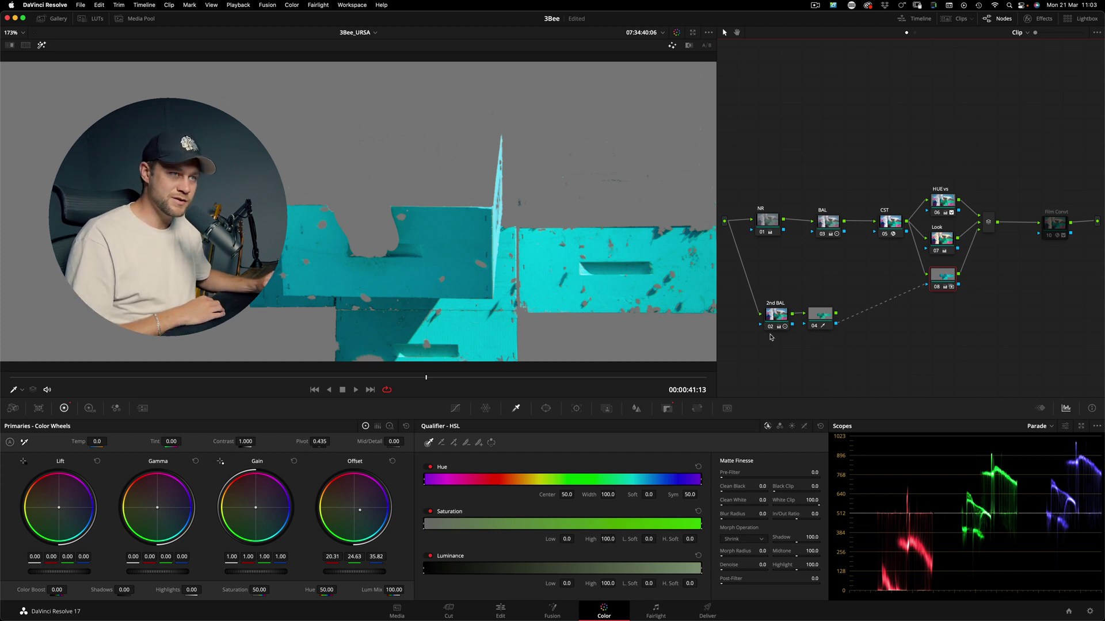
Compare the highlighted key on the qualifier node and the recolor node, and view the image with the recolor off and on
{"action": "left_click", "coordinate": [818, 315]}
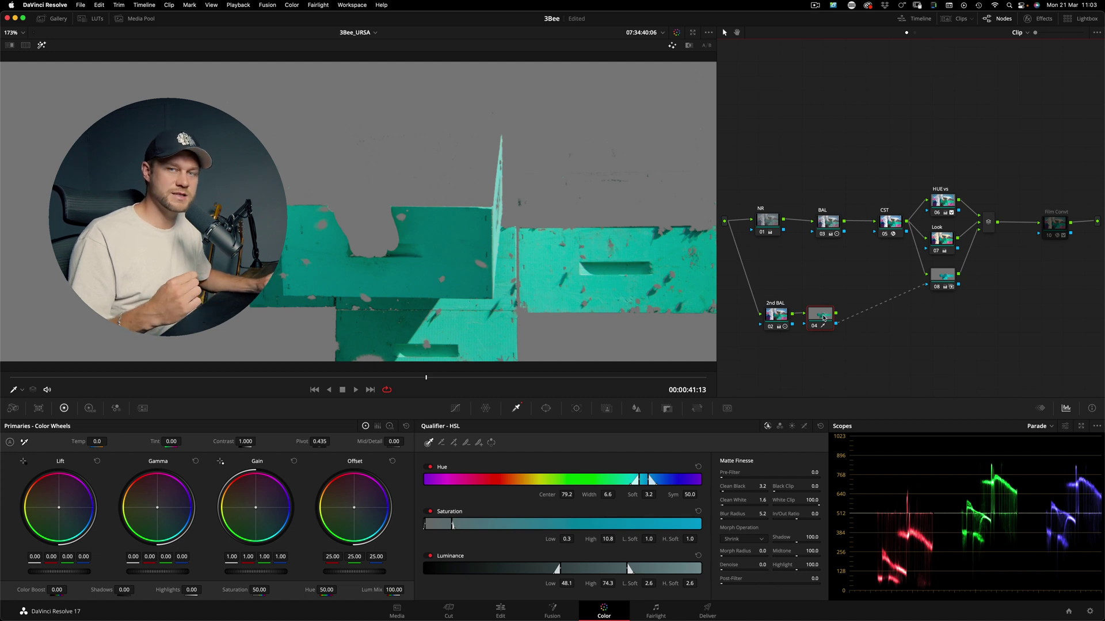
{"action": "left_click", "coordinate": [940, 281]}
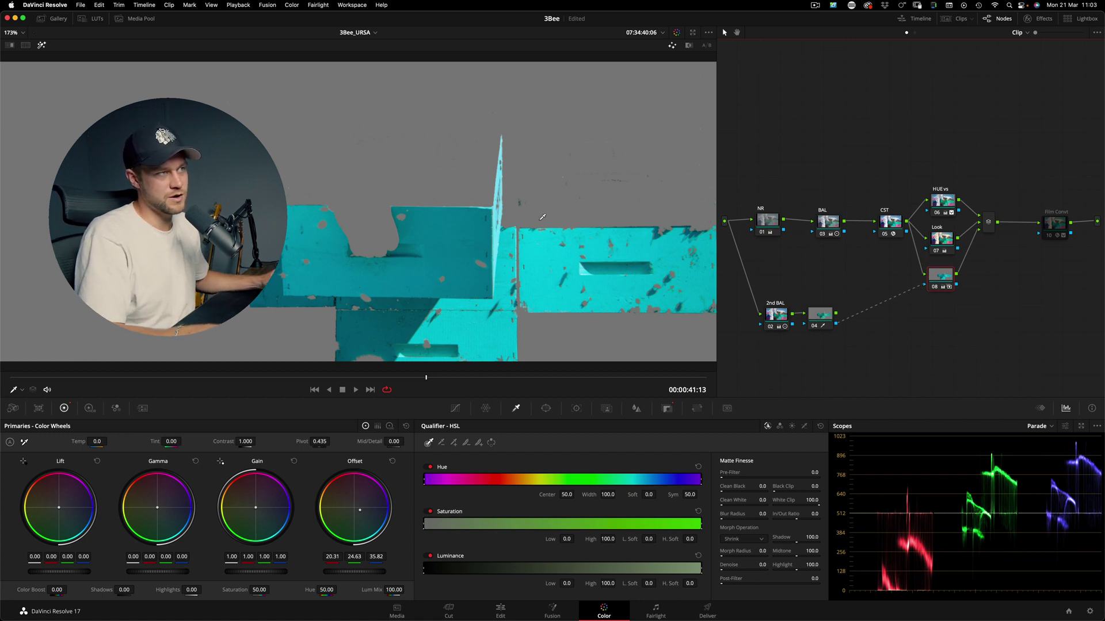
{"action": "key", "text": "shift+h"}
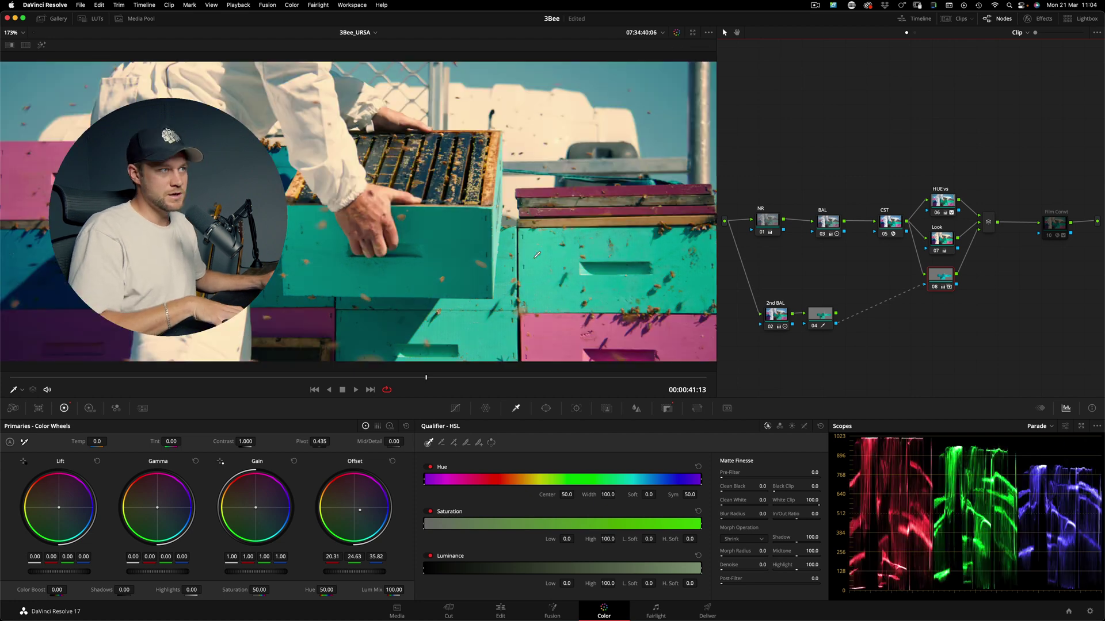
{"action": "key", "text": "super+d"}
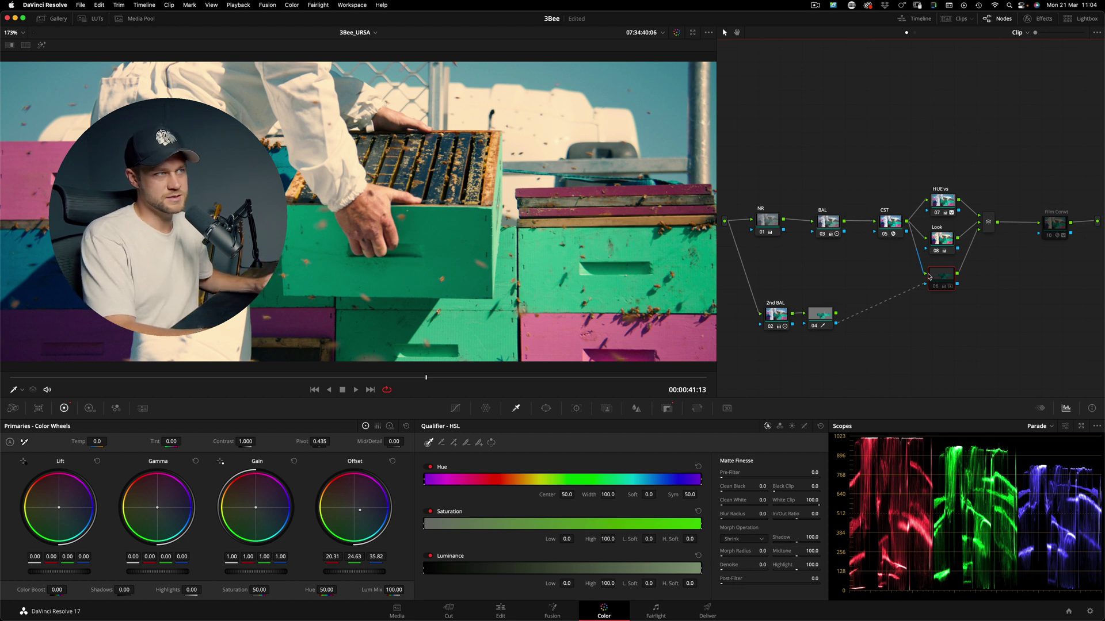
{"action": "key", "text": "super+d"}
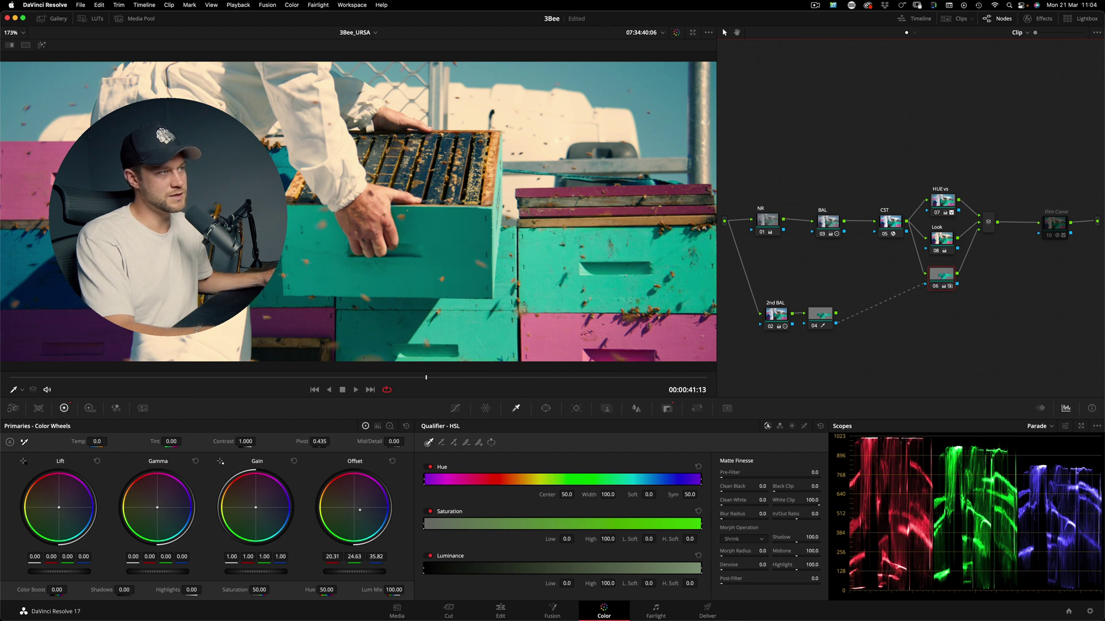
Play the clip to review the recolored boxes, and save the project
{"action": "key", "text": "space"}
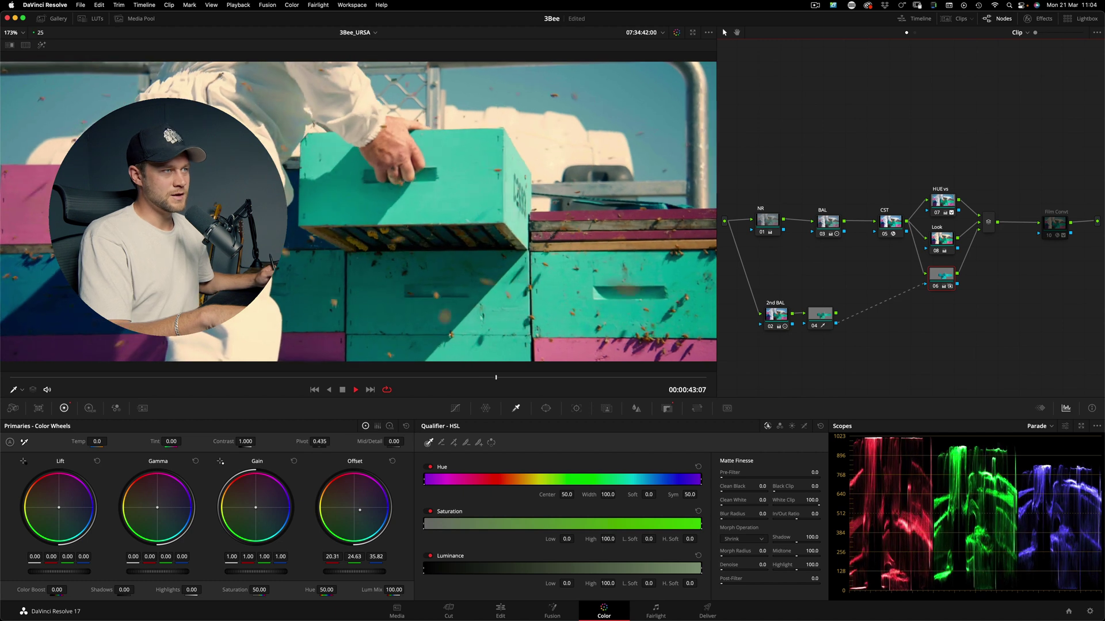
{"action": "key", "text": "space"}
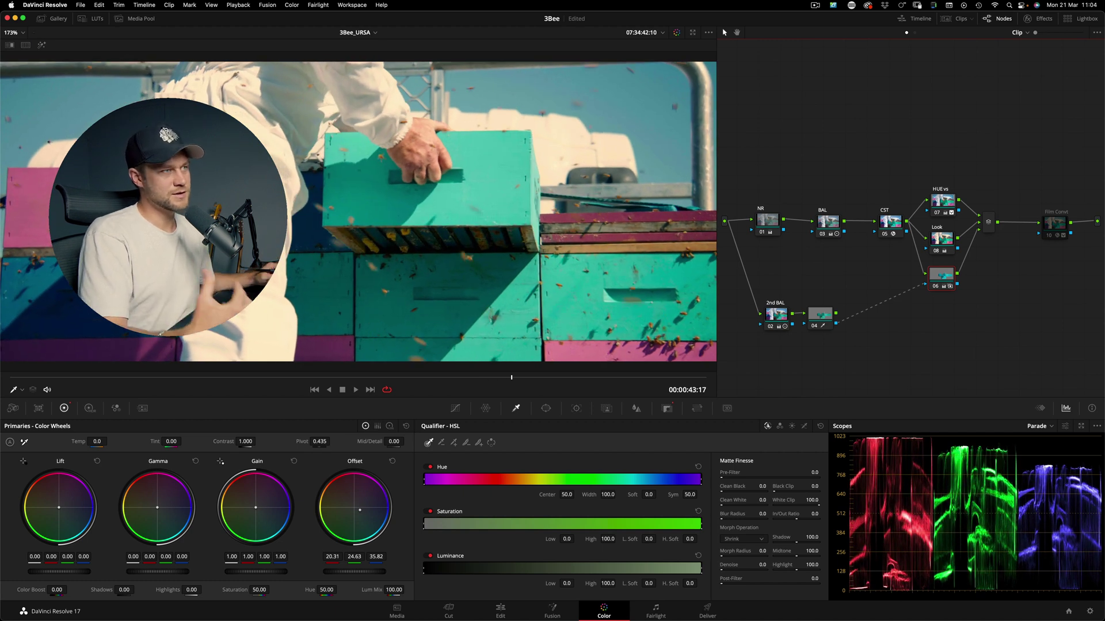
{"action": "key", "text": "super+s"}
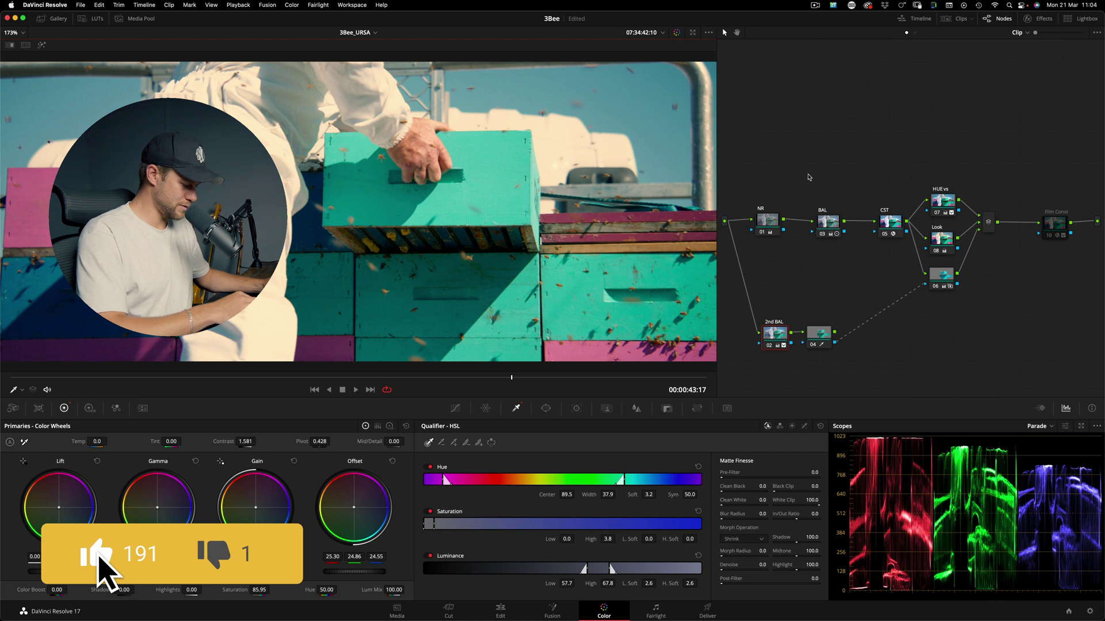
Warm the BAL node with Offset 37.92/34.41/32.43, and check the box recolor off and on against the changed balance
{"action": "left_click", "coordinate": [828, 226]}
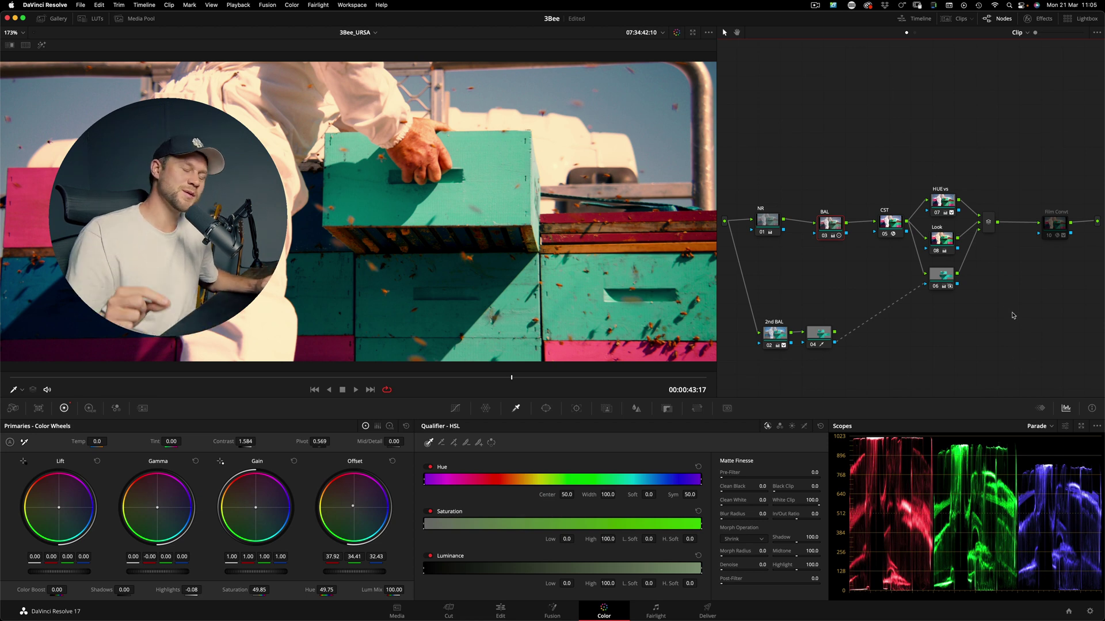
{"action": "left_click", "coordinate": [939, 279]}
{"action": "key", "text": "super+d"}
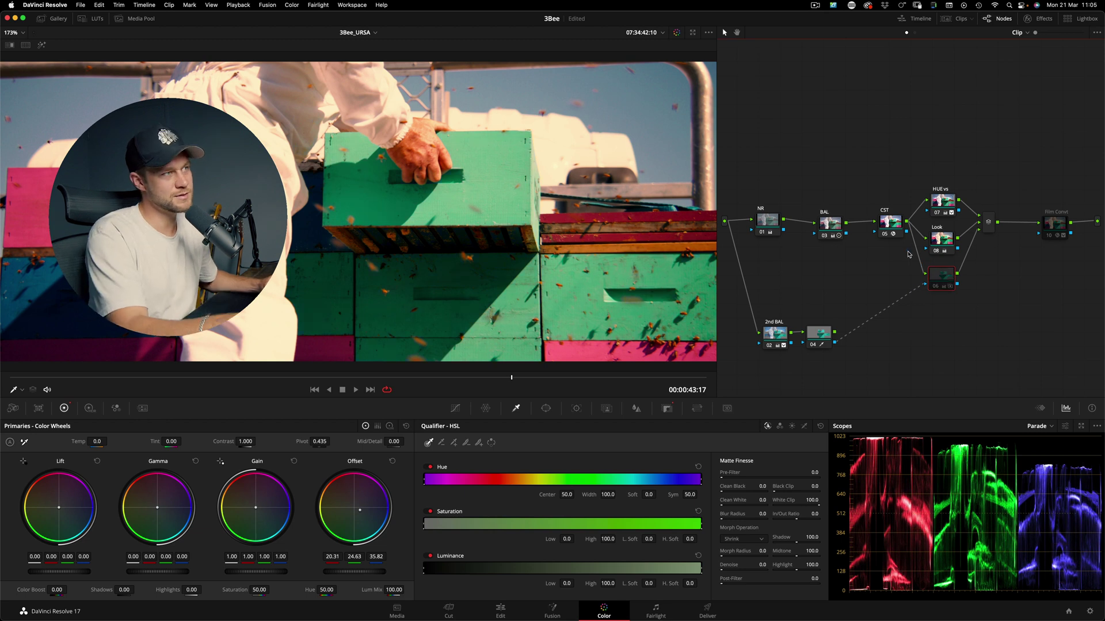
{"action": "key", "text": "super+d"}
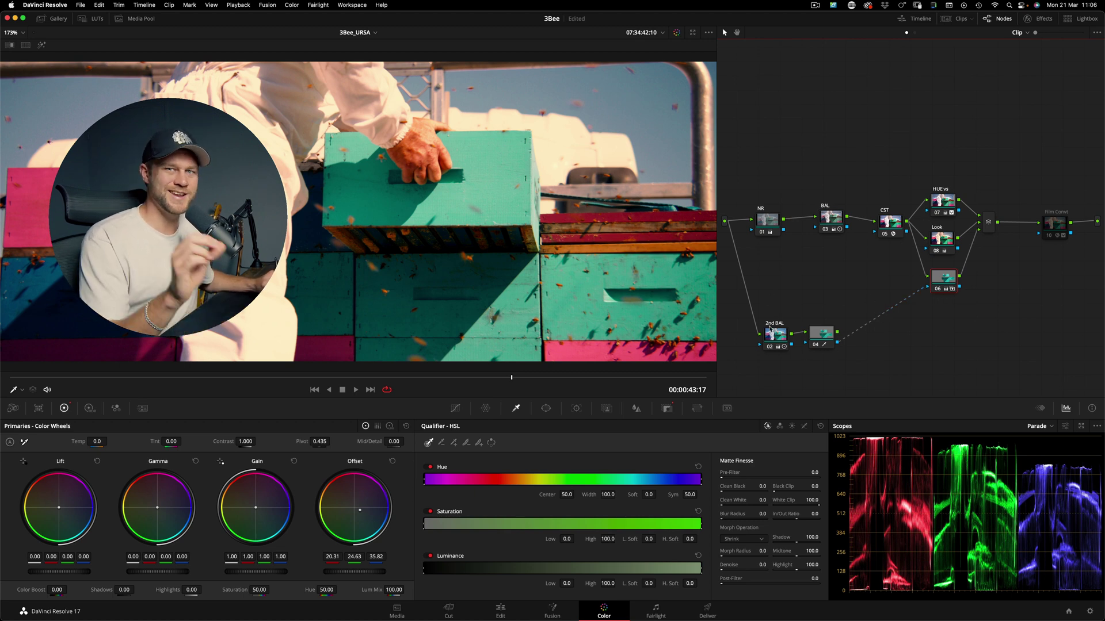
{"action": "key", "text": "space"}
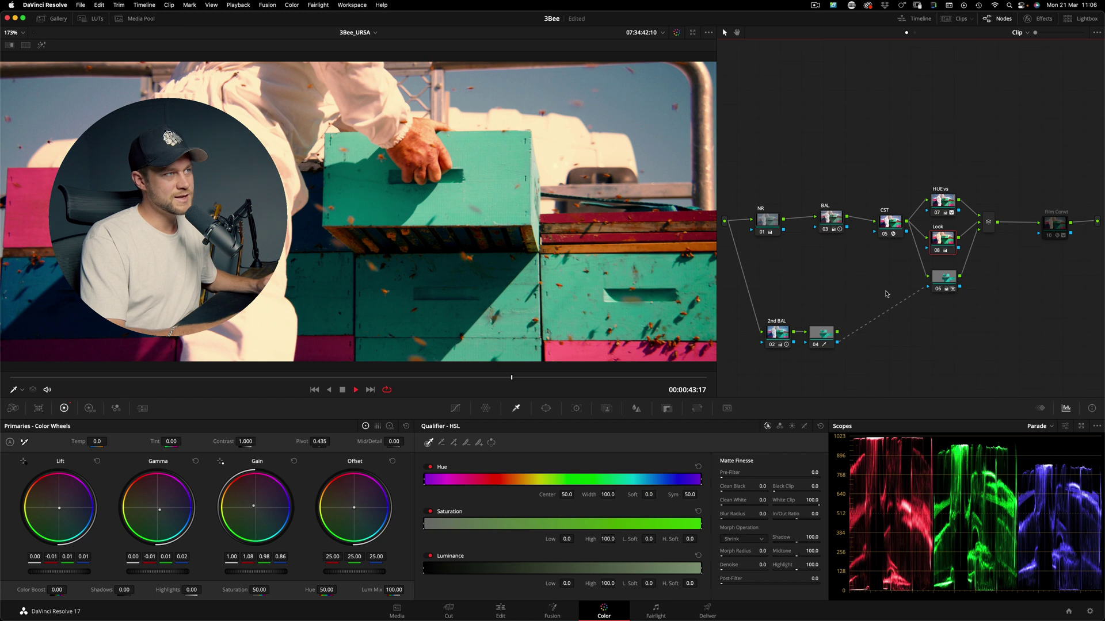
Stop playback and compare the boxes with the recolor node off and on
{"action": "left_click", "coordinate": [944, 278]}
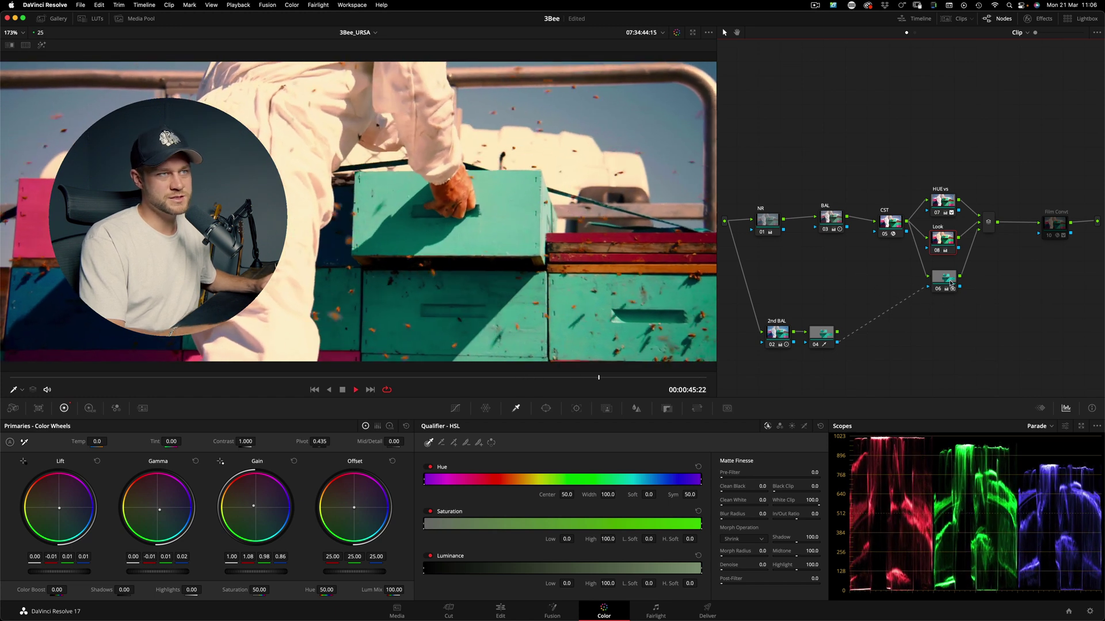
{"action": "key", "text": "space"}
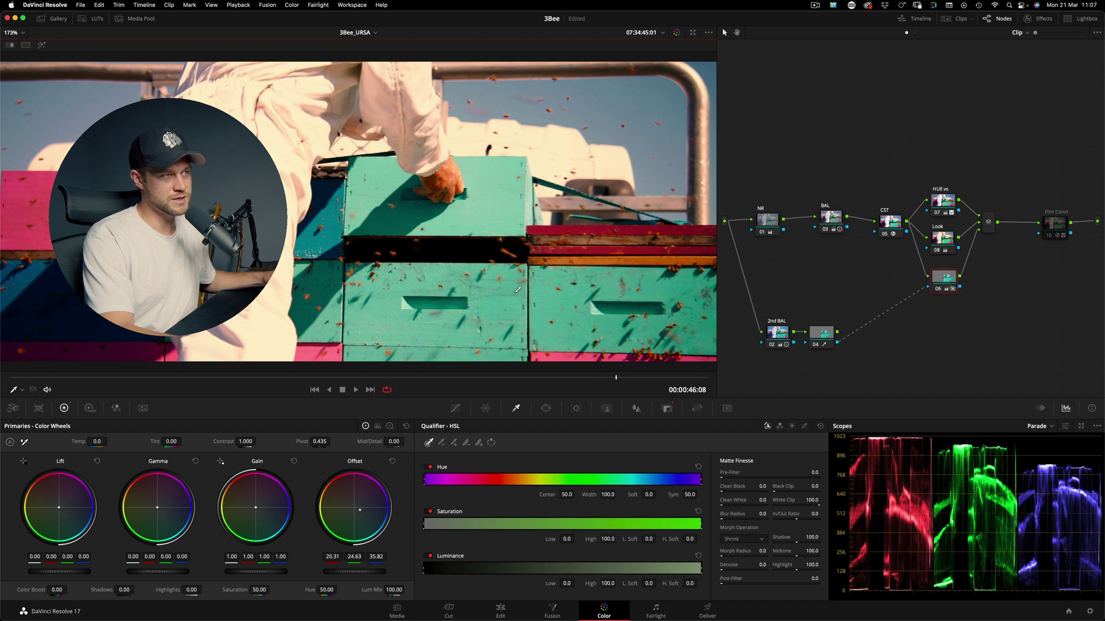
{"action": "key", "text": "ctrl+d"}
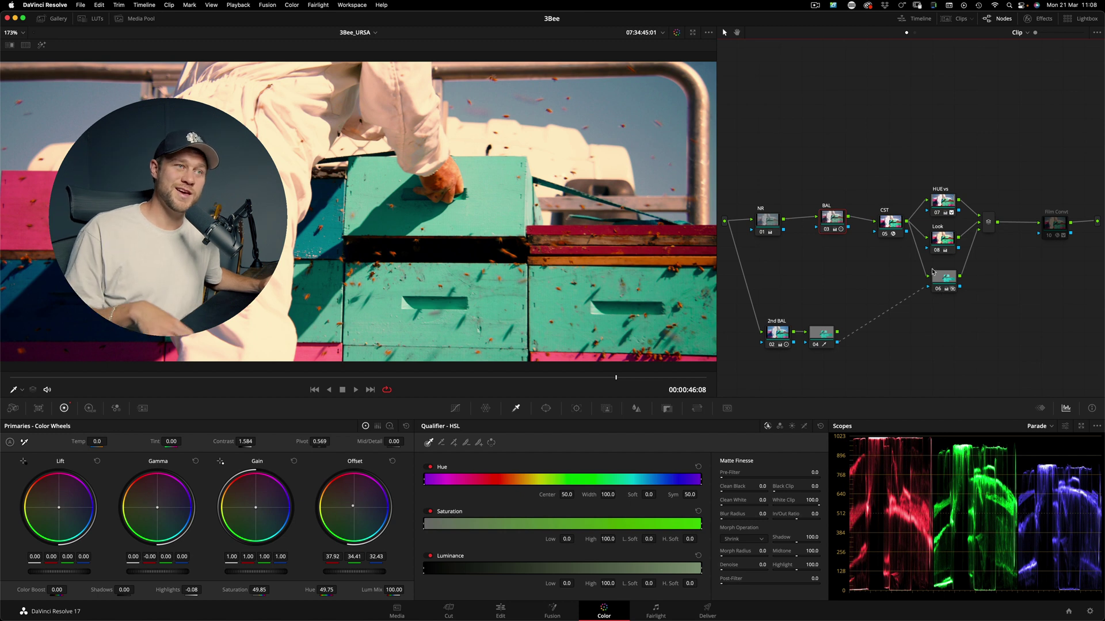
Nudge the box recolor node into line and move the qualifier node slightly higher than the 2nd BAL node
{"action": "left_click_drag", "start_coordinate": [943, 281], "coordinate": [944, 276]}
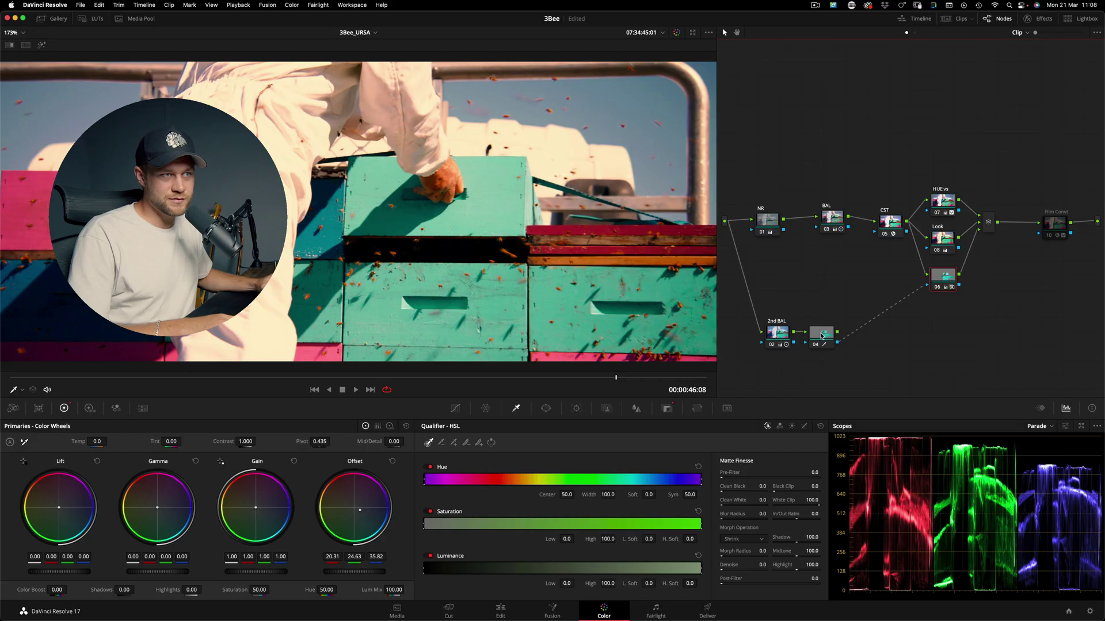
{"action": "left_click", "coordinate": [820, 312]}
{"action": "left_click_drag", "start_coordinate": [820, 312], "coordinate": [826, 312]}
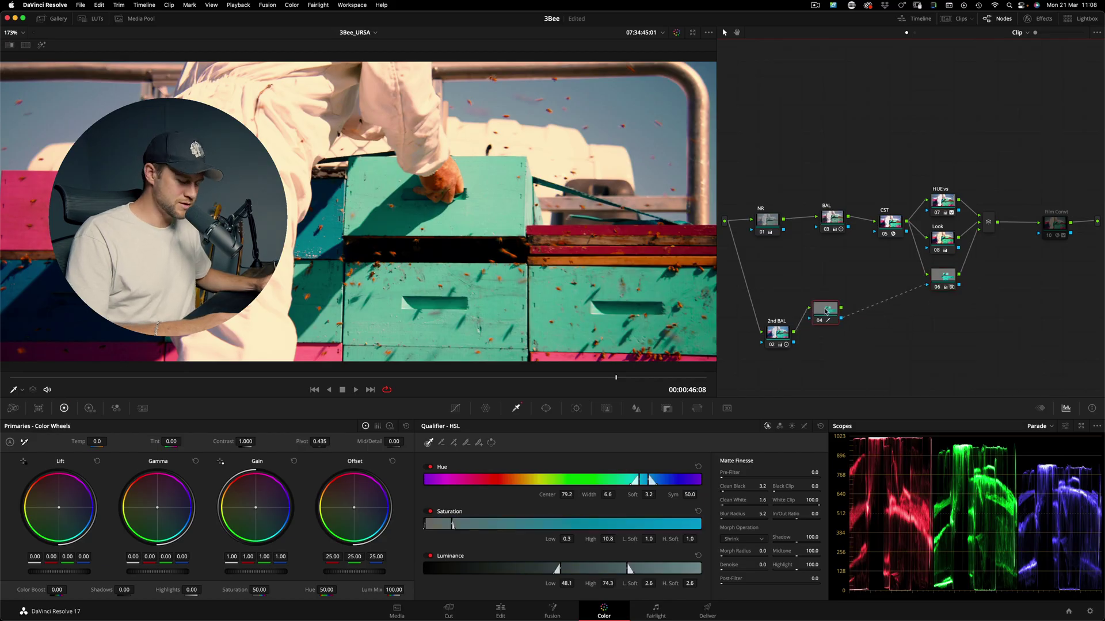
Add two parallel nodes below the qualifier node and connect the lowest one's key output to the final disabled node's key input
{"action": "key", "text": "alt+p"}
{"action": "left_click_drag", "start_coordinate": [862, 313], "coordinate": [825, 363]}
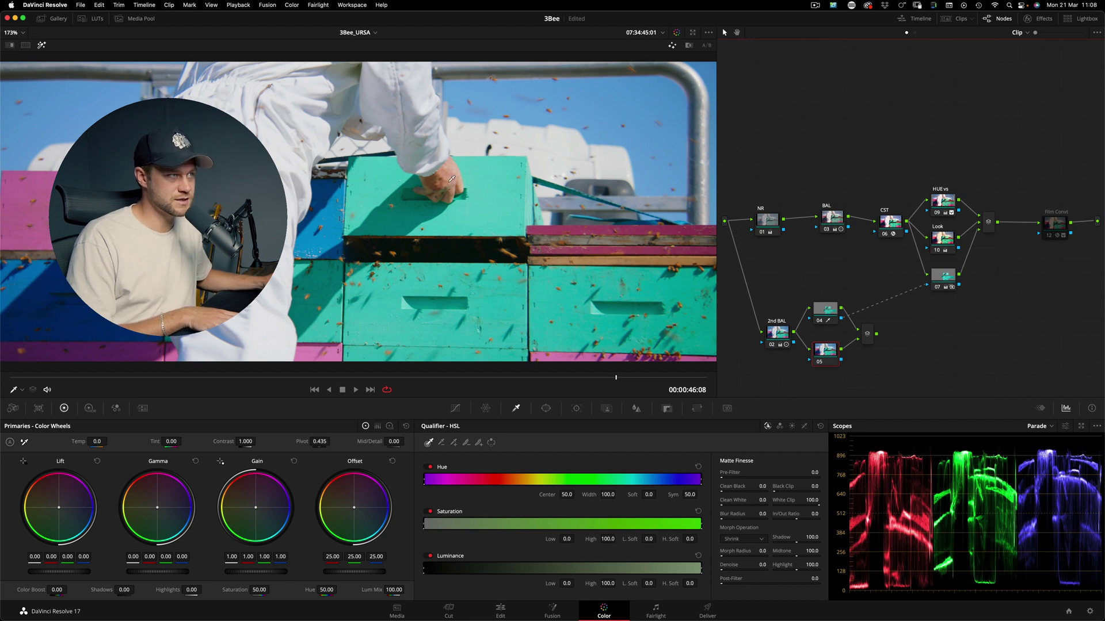
{"action": "key", "text": "alt+p"}
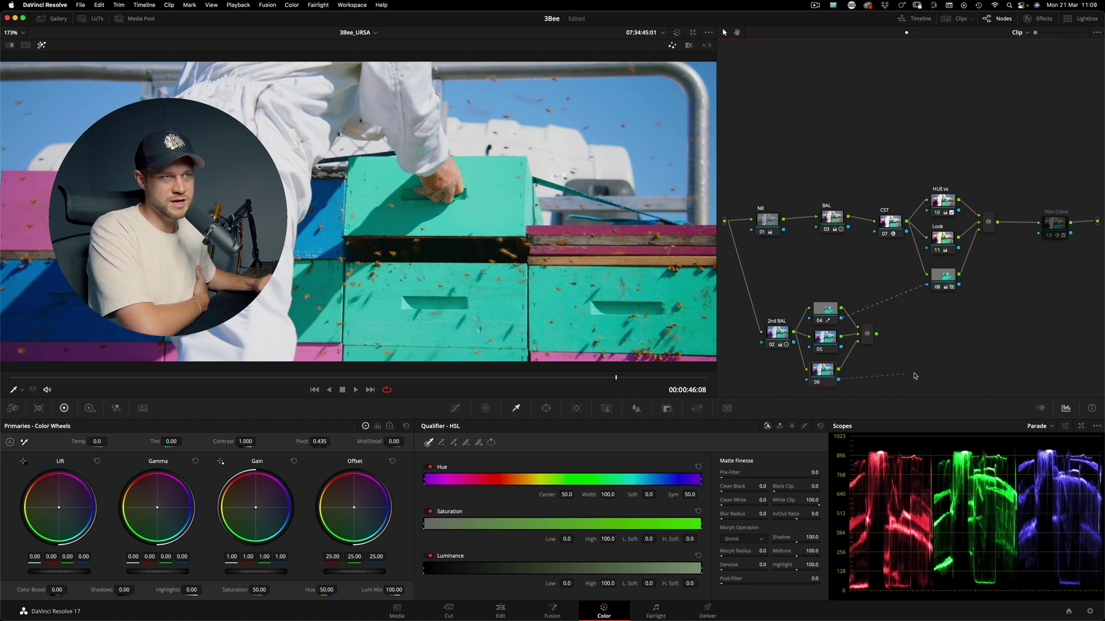
{"action": "left_click_drag", "start_coordinate": [1048, 319], "coordinate": [1047, 238]}
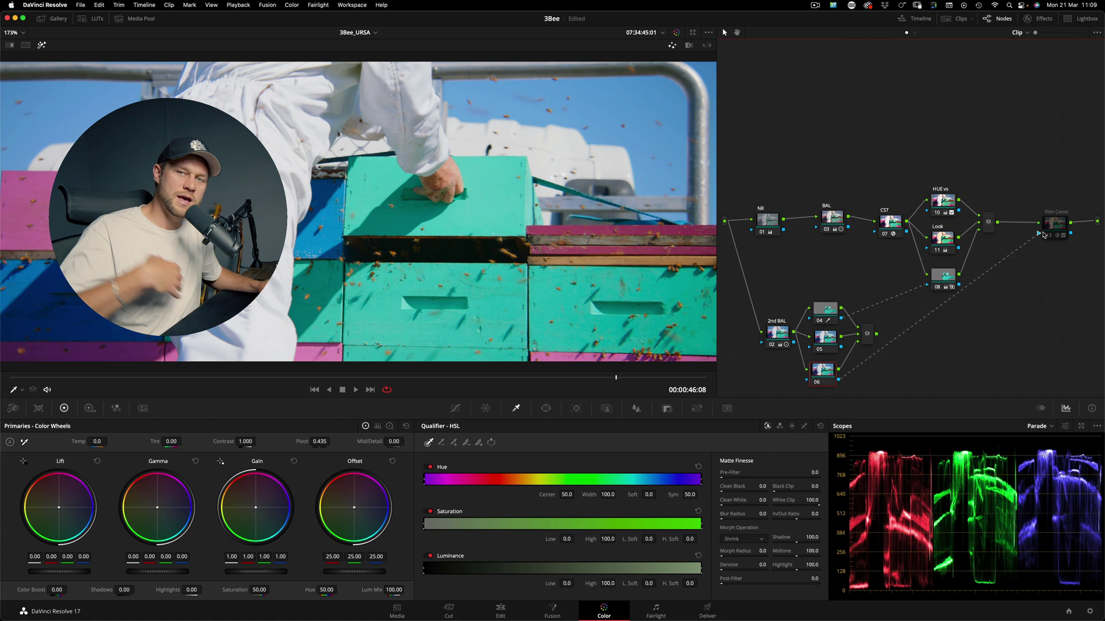